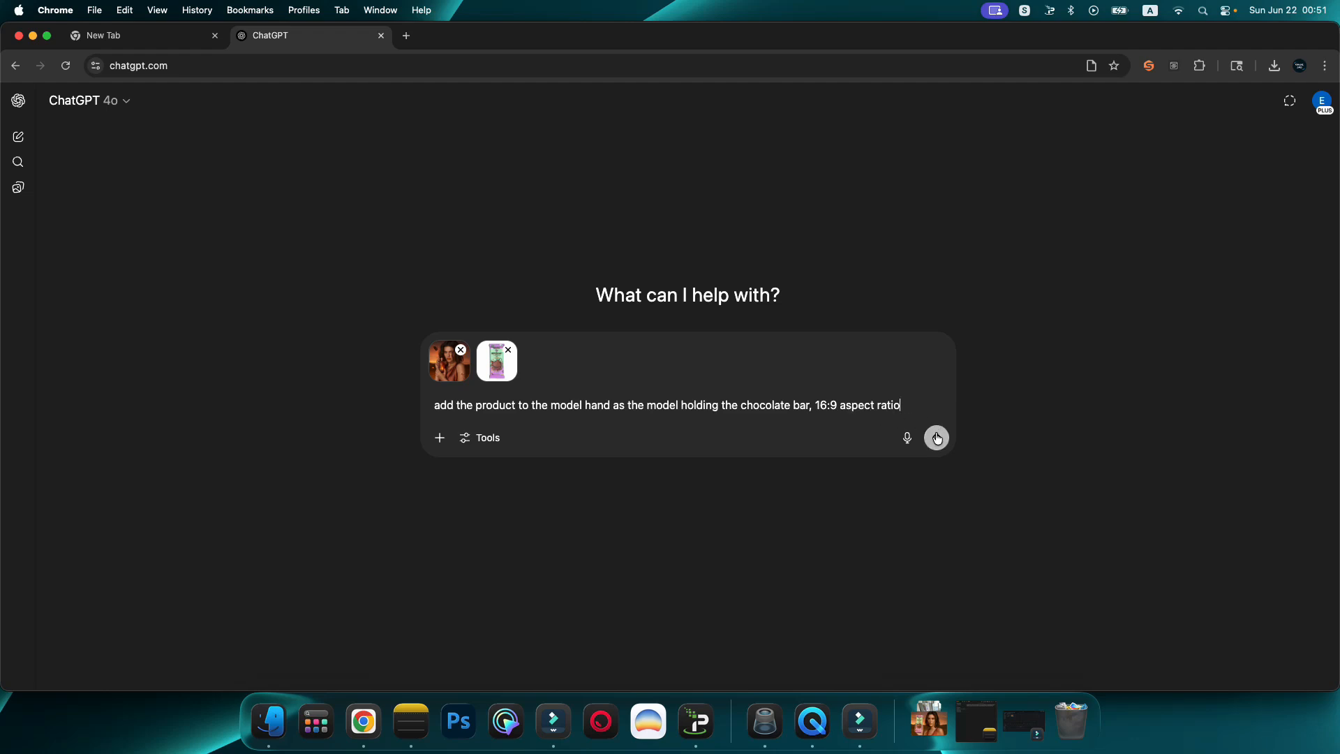
Step: Enable image creation and submit the prompt adding the chocolate bar to the model's hand in 16:9 aspect ratio
{"action": "left_click", "coordinate": [484, 437]}
{"action": "left_click", "coordinate": [520, 472]}
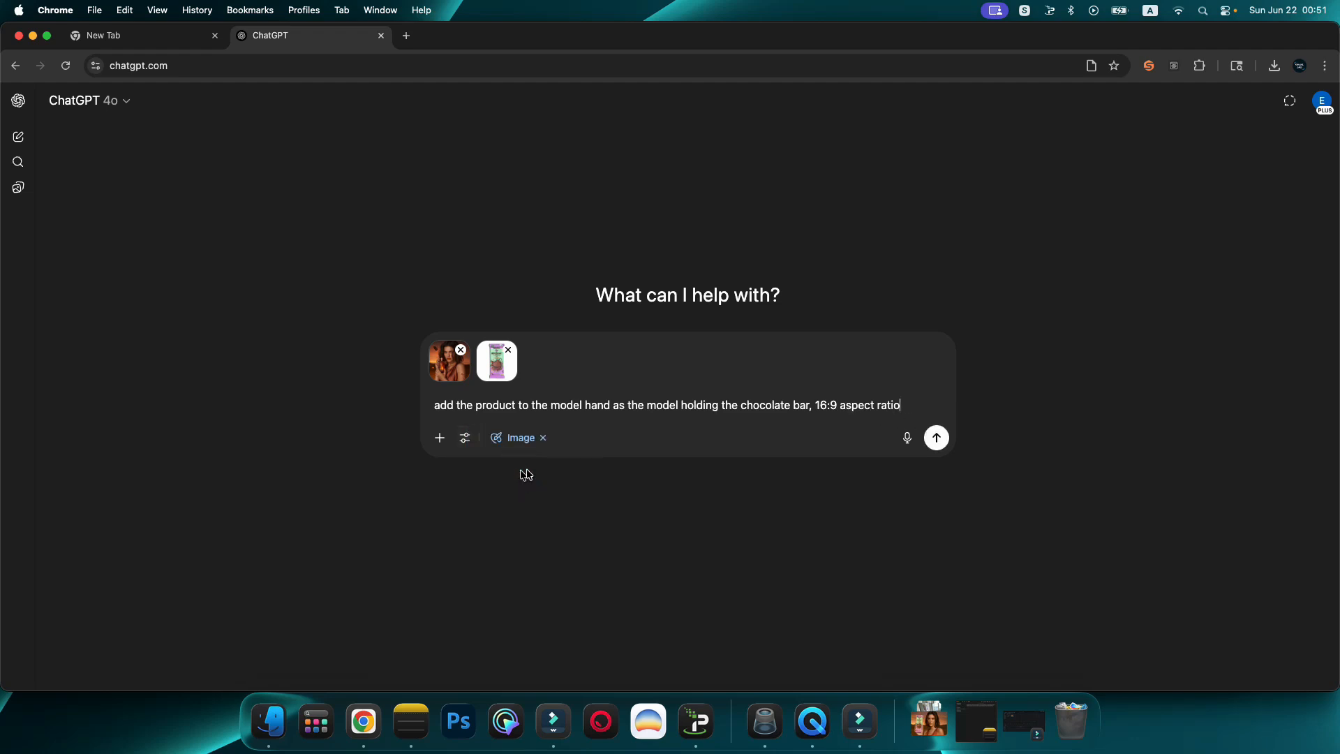
{"action": "left_click", "coordinate": [936, 438]}
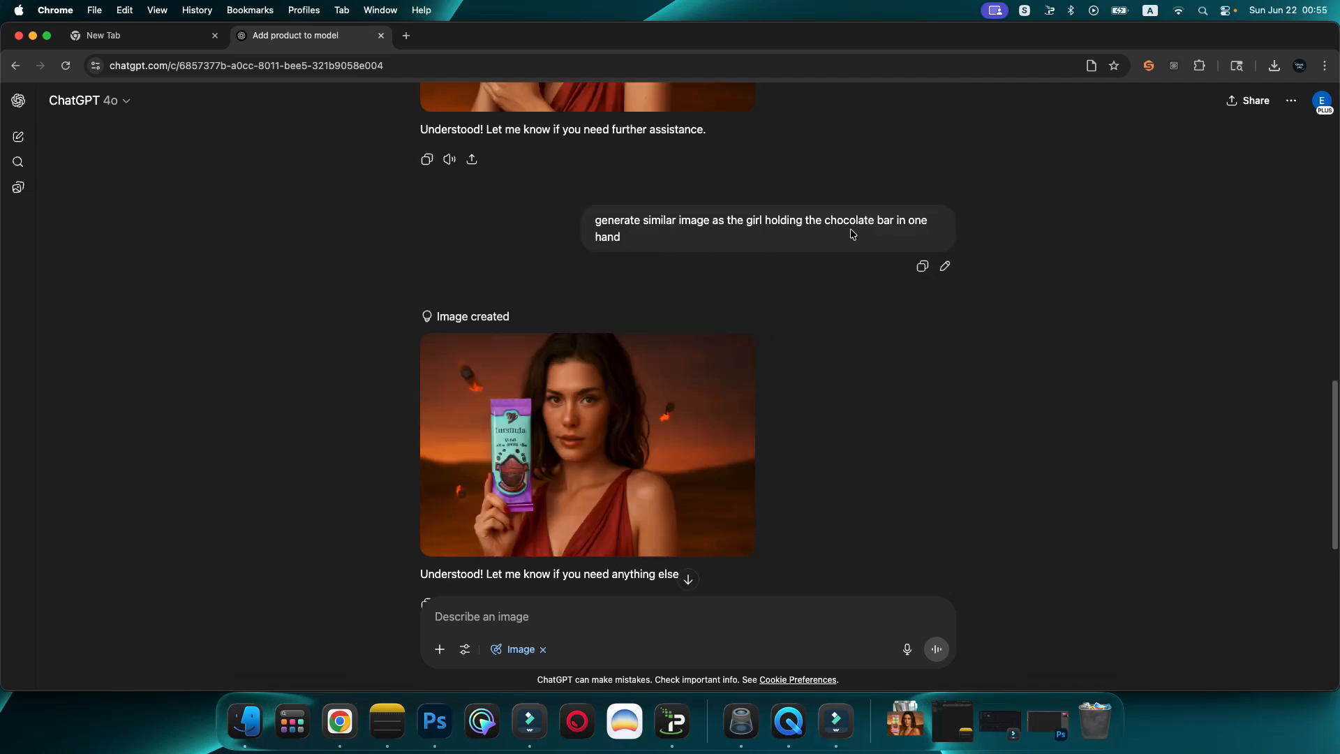
Step: Enlarge the generated image of the girl holding the chocolate bar in one hand and download it
{"action": "mouse_move", "coordinate": [700, 413]}
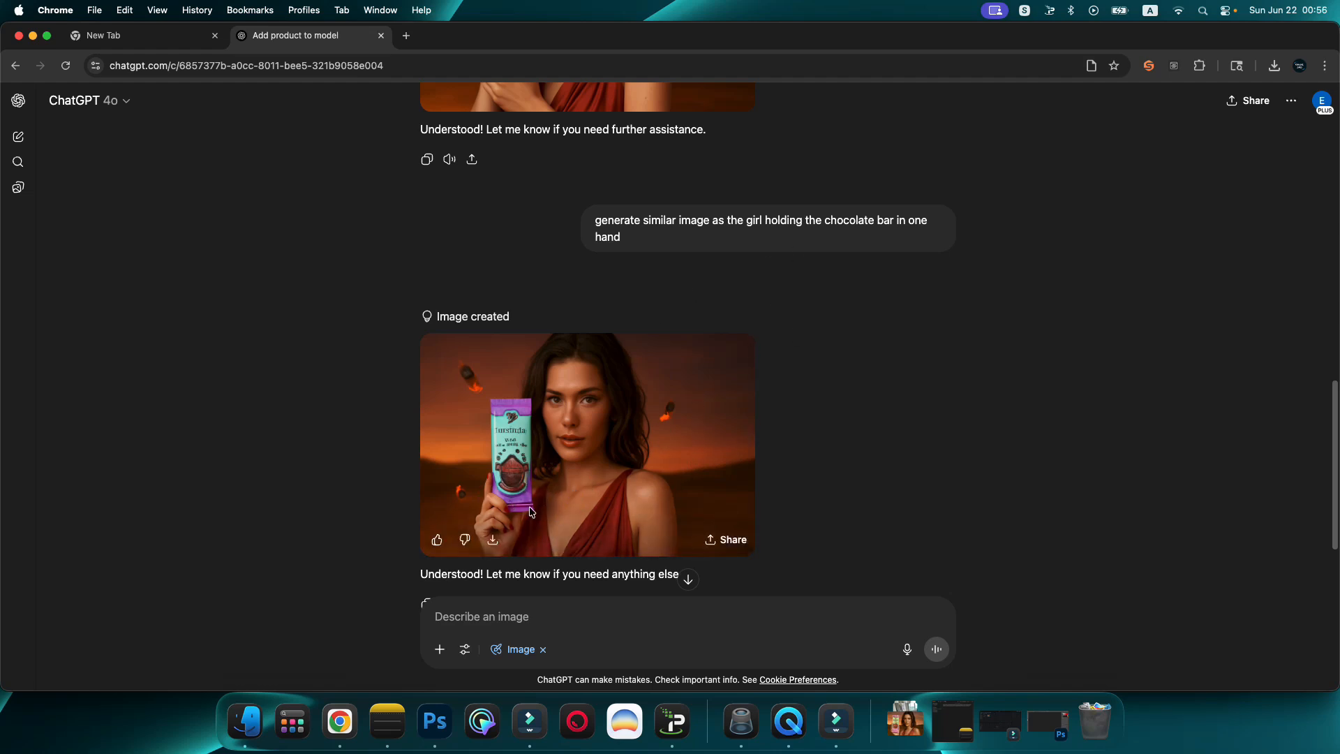
{"action": "left_click", "coordinate": [586, 461]}
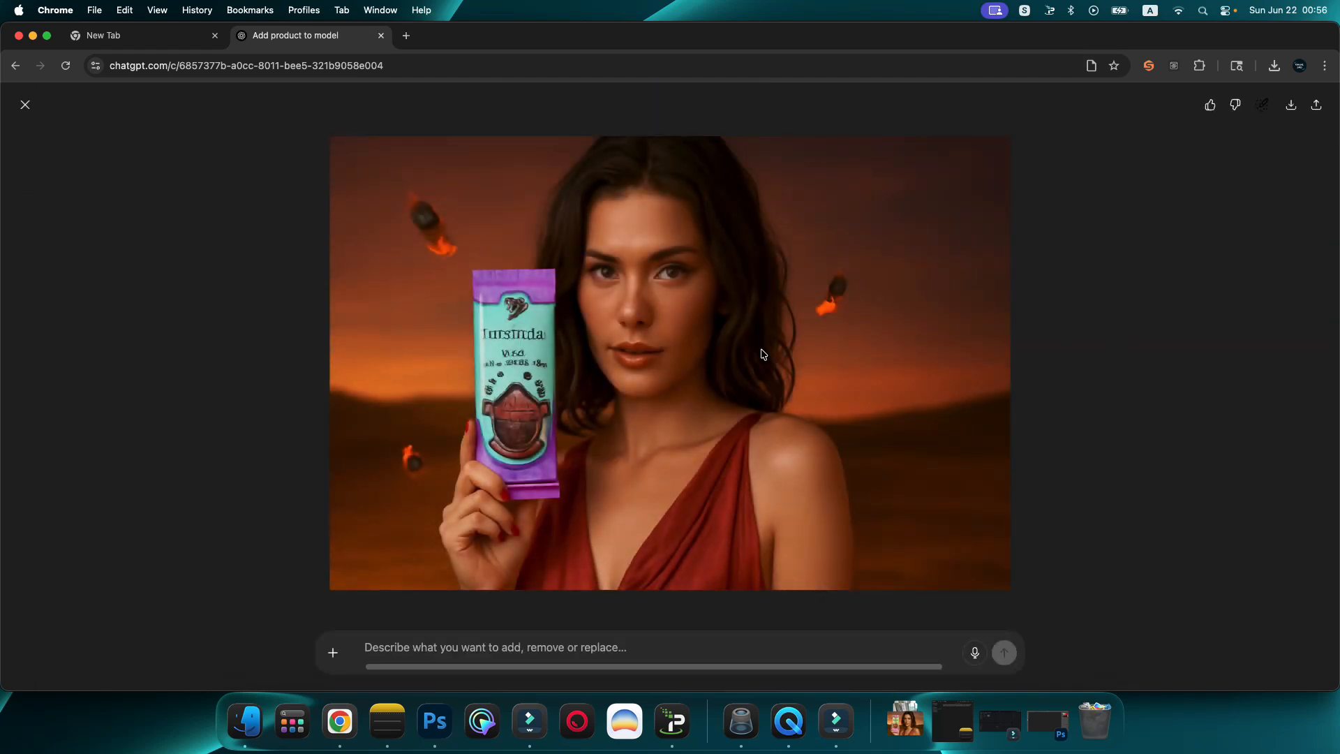
{"action": "left_click", "coordinate": [1291, 105]}
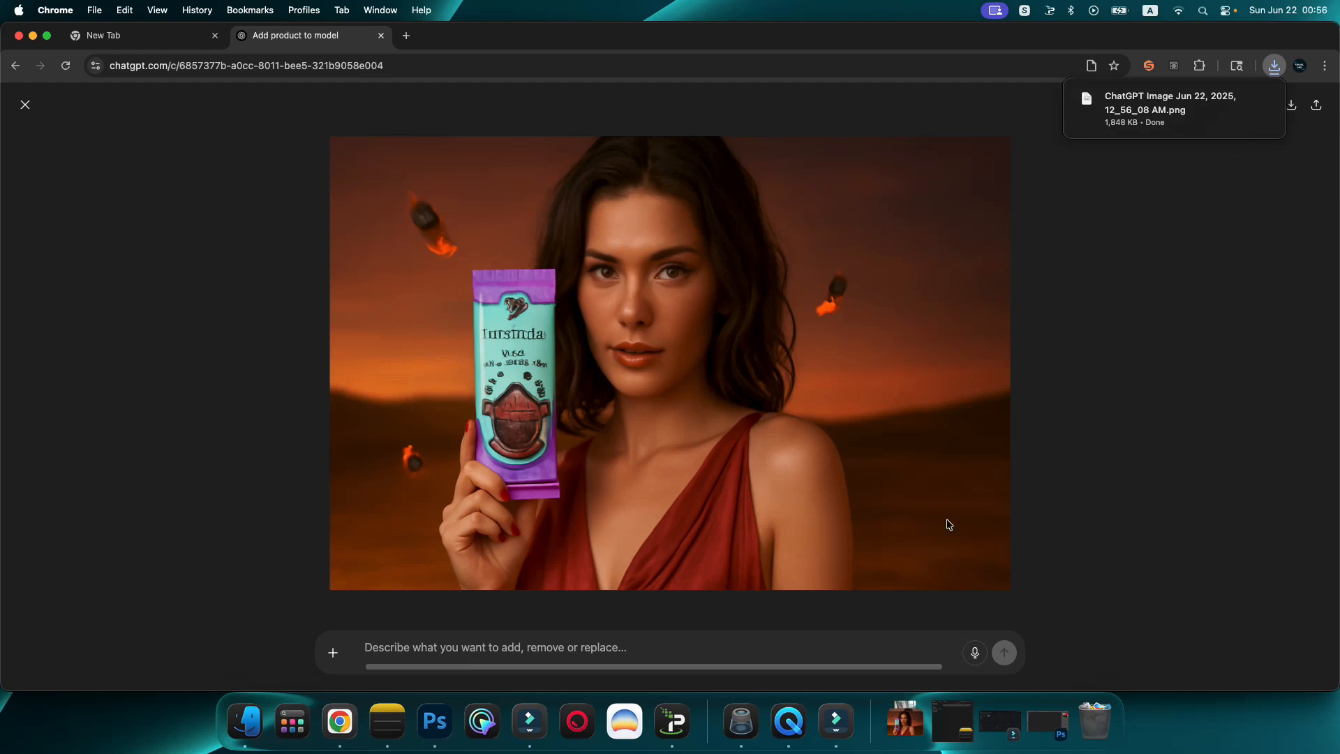
Step: Switch to Photoshop, open the downloaded image and place the Product image from the Desktop folder on top of it
{"action": "left_click", "coordinate": [445, 724]}
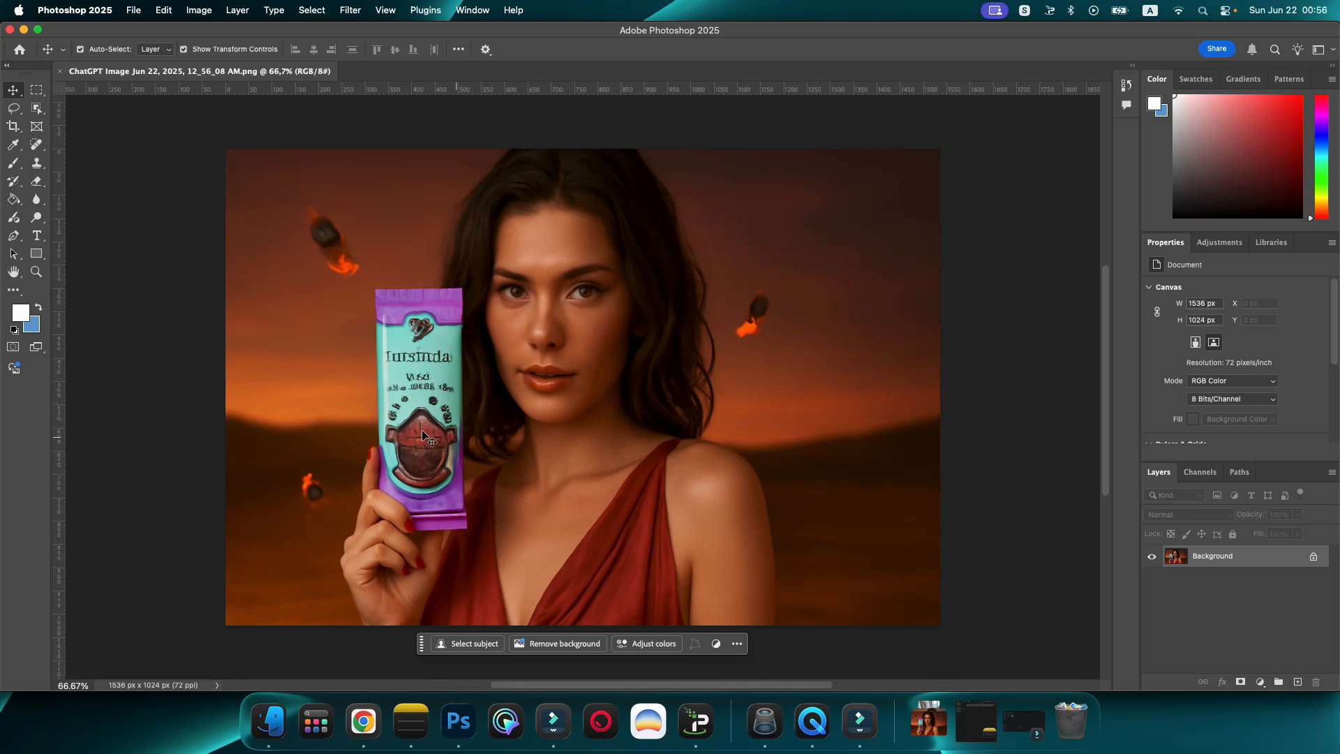
{"action": "left_click", "coordinate": [271, 723]}
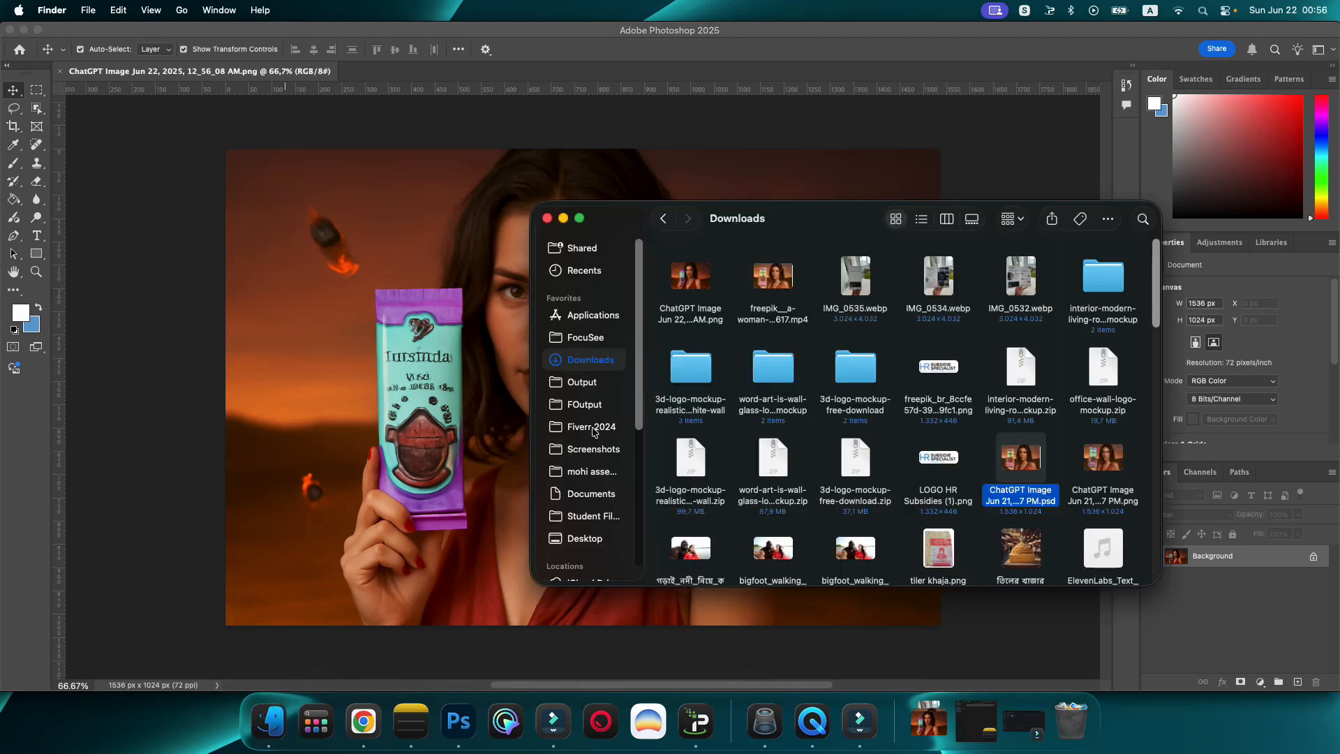
{"action": "left_click", "coordinate": [585, 538]}
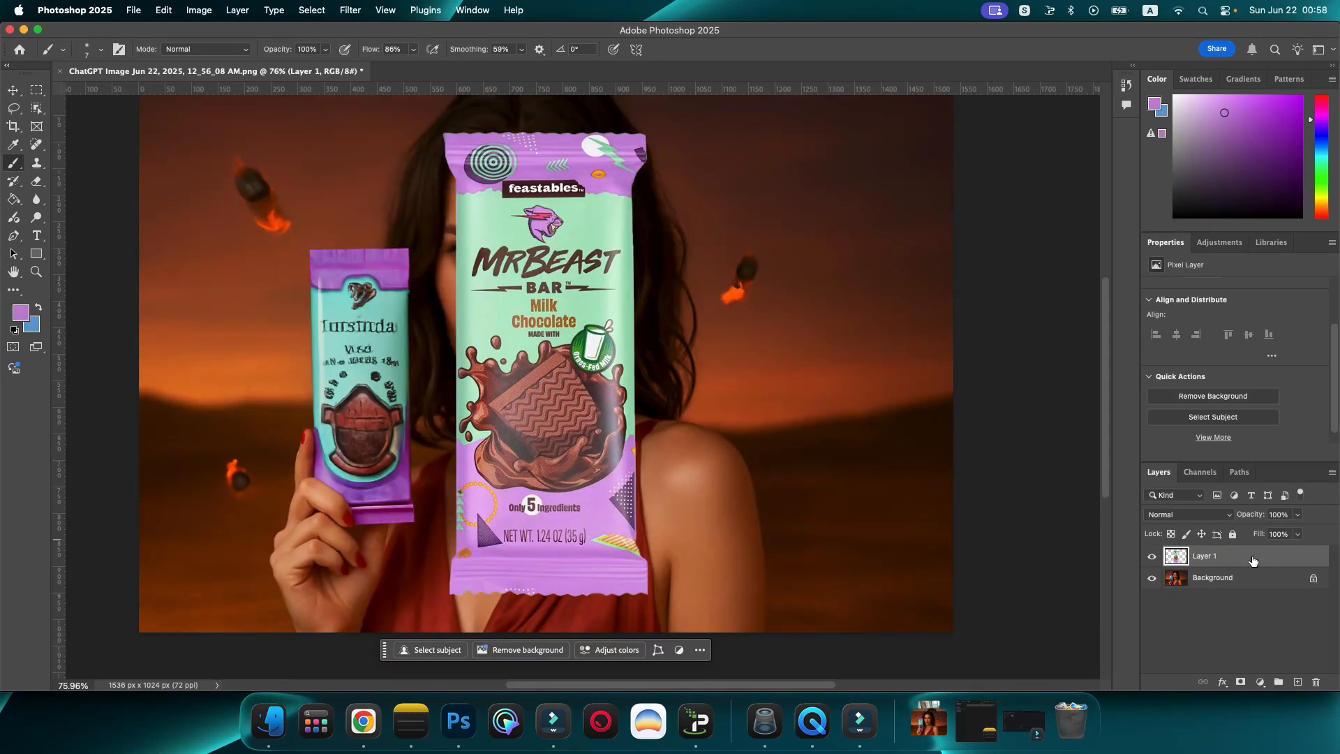
Step: Convert the cut-out MrBeast bar layer to a smart object and scale it to about 210 by 473 px over the generated bar
{"action": "right_click", "coordinate": [1253, 560]}
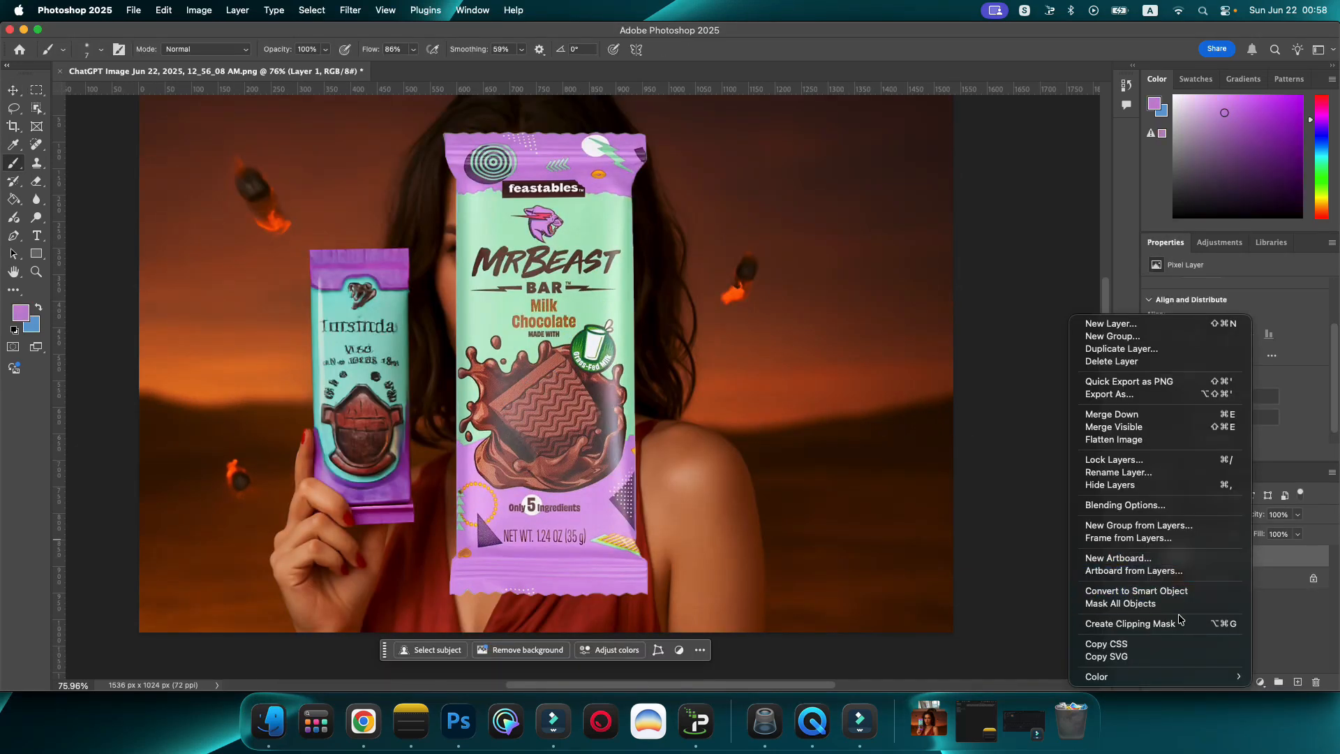
{"action": "left_click", "coordinate": [1148, 592]}
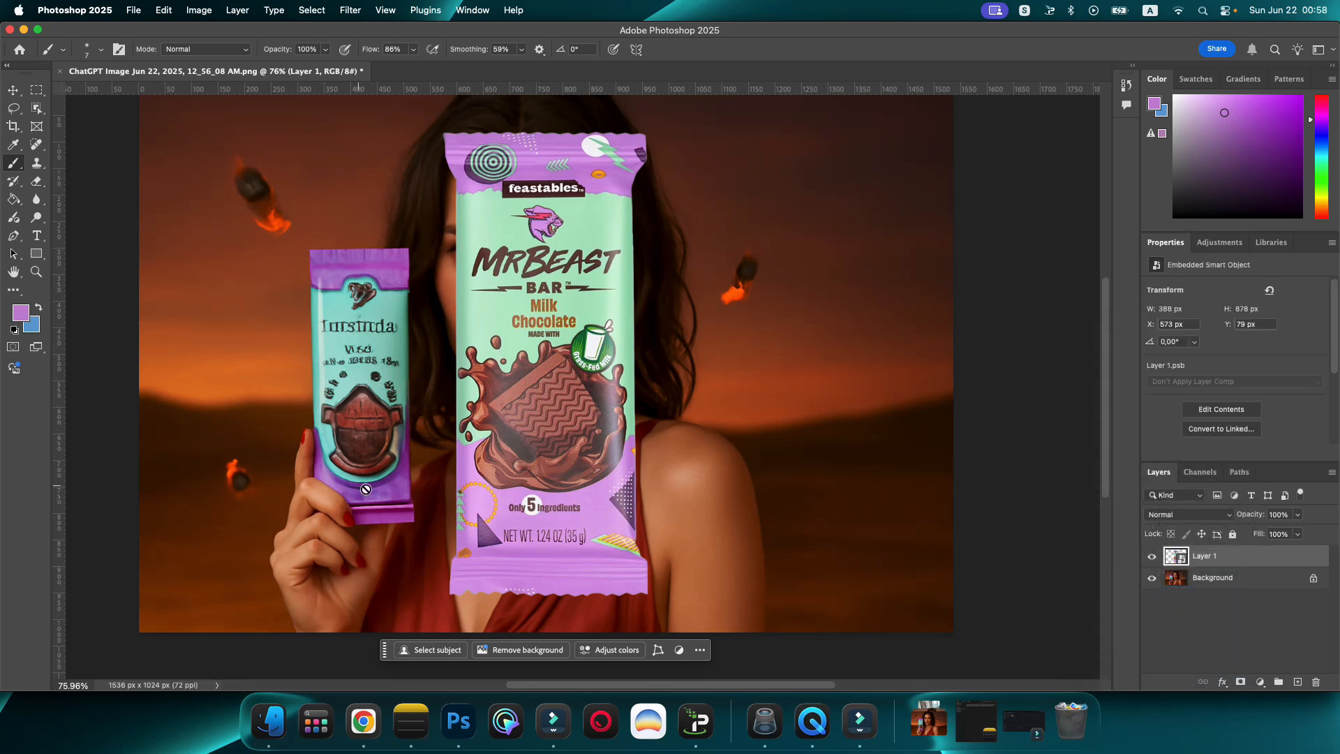
{"action": "left_click", "coordinate": [14, 91]}
{"action": "left_click_drag", "start_coordinate": [549, 403], "coordinate": [412, 337]}
{"action": "scroll", "coordinate": [419, 328], "scroll_direction": "up", "scroll_amount": 3}
{"action": "left_click_drag", "start_coordinate": [510, 120], "coordinate": [419, 326]}
{"action": "key", "text": "Return"}
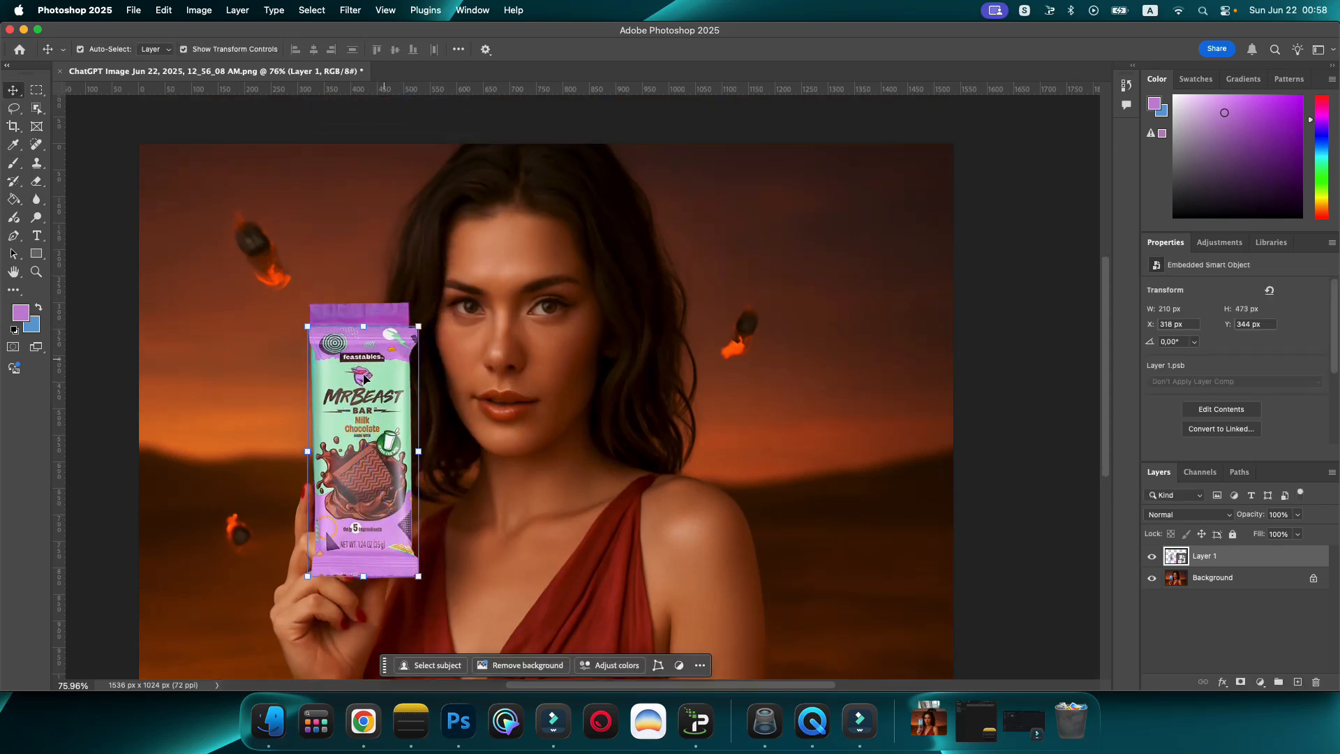
Step: Hide Layer 1, lasso the upper part of the generated bar and run Generative Fill with the prompt "remove the bar"
{"action": "left_click", "coordinate": [1152, 556]}
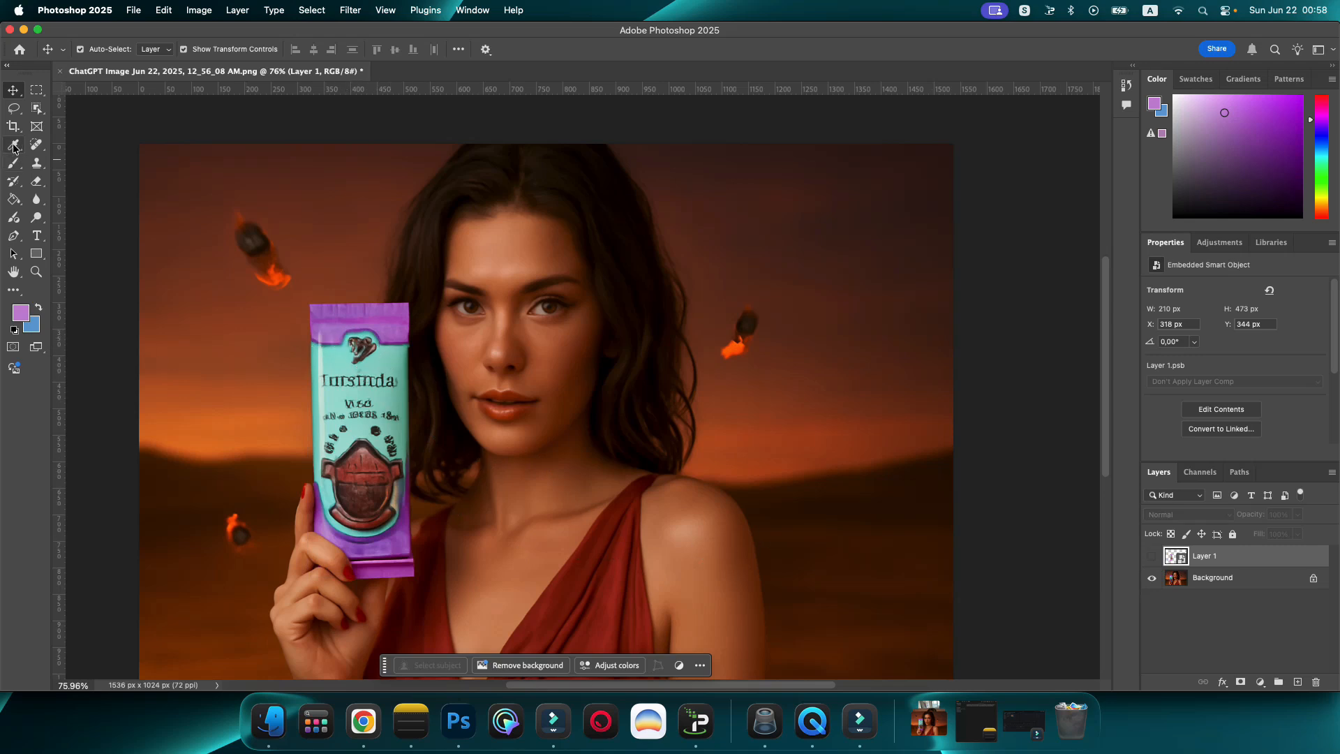
{"action": "left_click", "coordinate": [14, 108]}
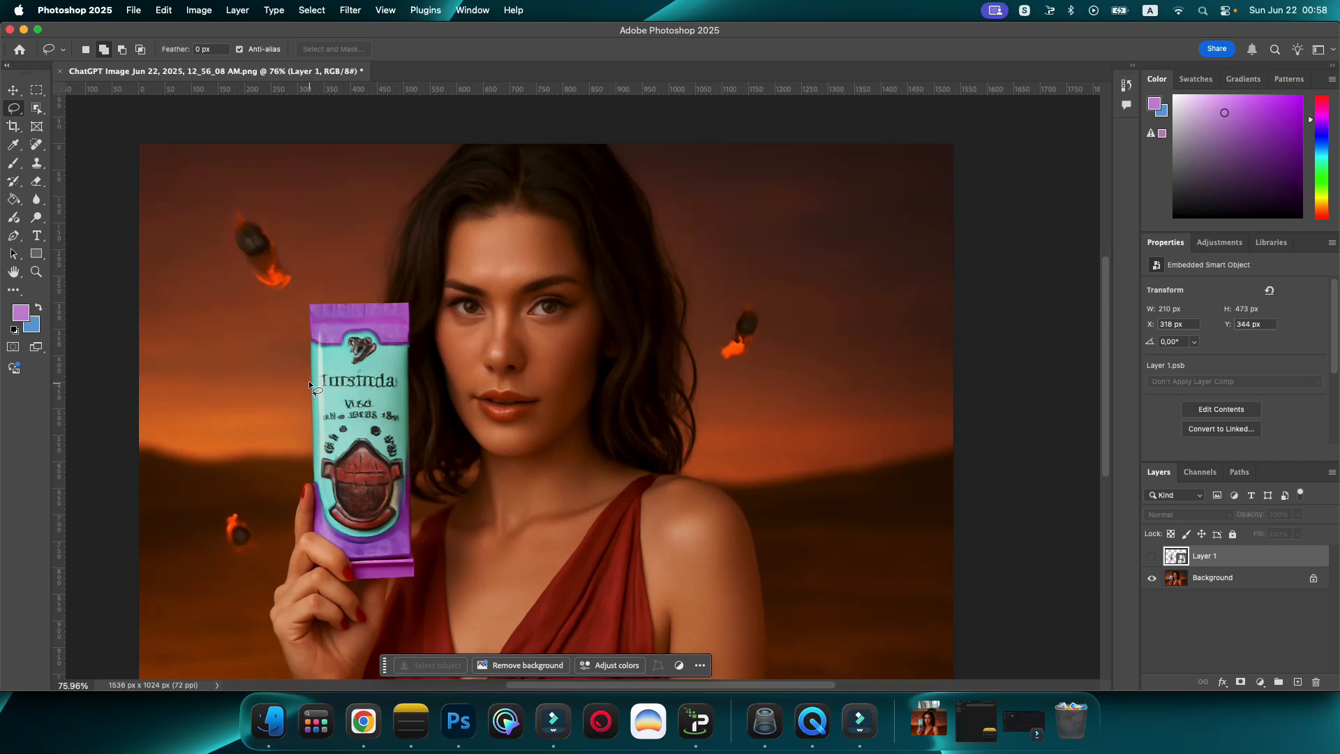
{"action": "mouse_move", "coordinate": [300, 383]}
{"action": "left_mouse_down"}
{"action": "mouse_move", "coordinate": [414, 384]}
{"action": "mouse_move", "coordinate": [412, 301]}
{"action": "mouse_move", "coordinate": [308, 299]}
{"action": "mouse_move", "coordinate": [300, 383]}
{"action": "left_mouse_up"}
{"action": "left_click", "coordinate": [222, 402]}
{"action": "type", "text": "remove the b"}
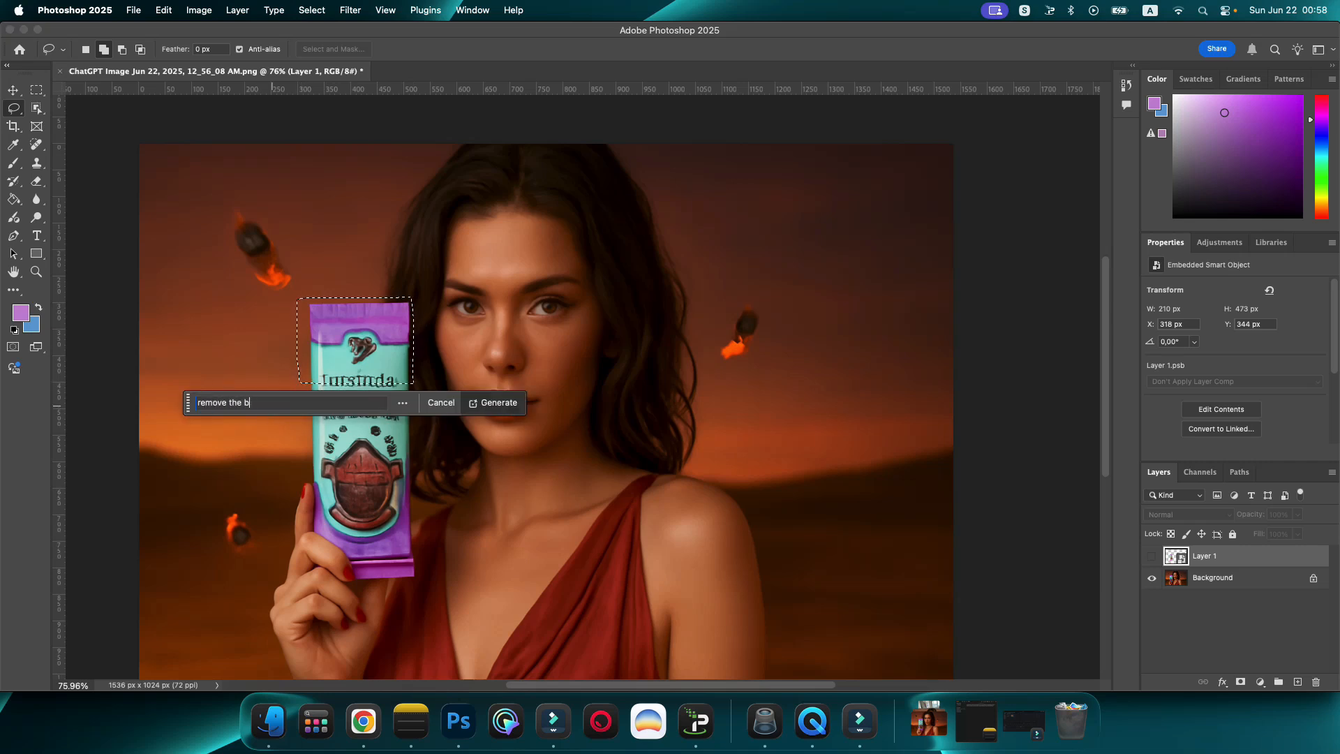
{"action": "type", "text": "ar"}
{"action": "left_click", "coordinate": [492, 403]}
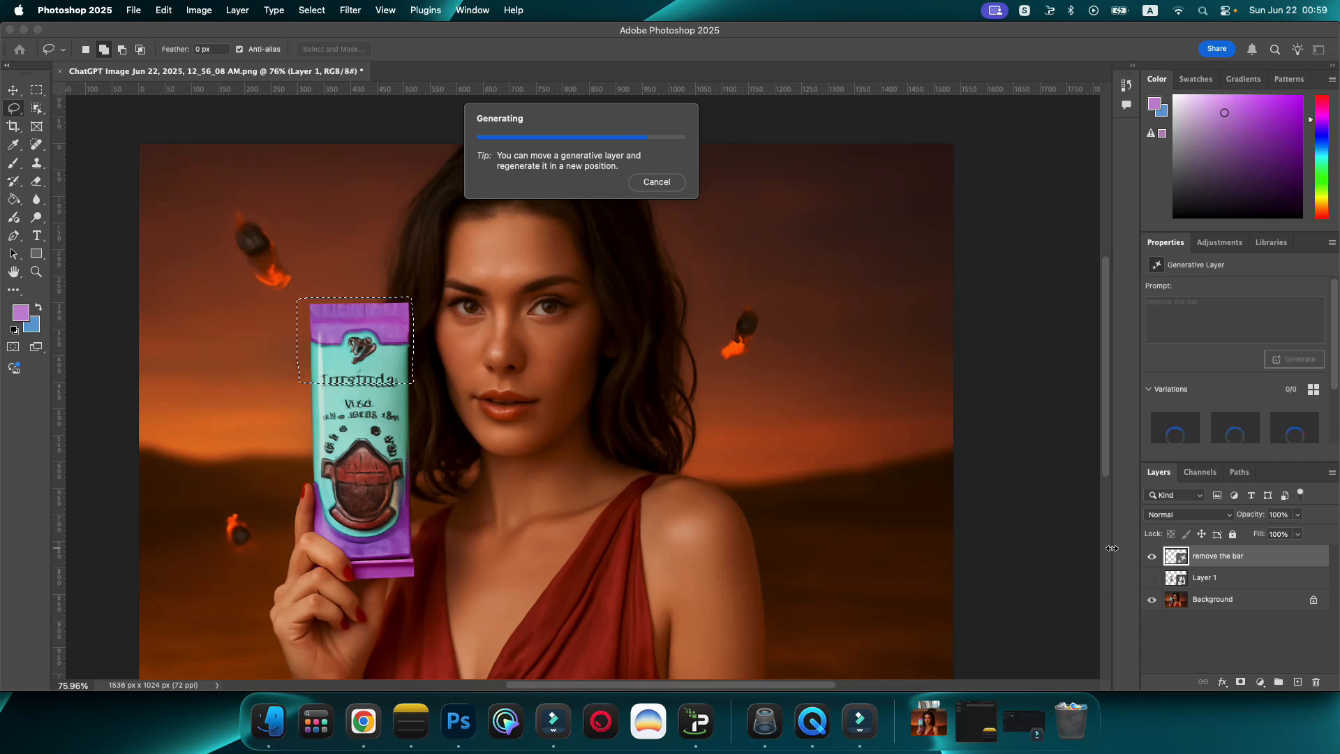
Step: Move the generative layer below Layer 1, show Layer 1, and fit the MrBeast bar at about 221 by 489 px, rotated -1.11°
{"action": "left_click_drag", "start_coordinate": [1218, 555], "coordinate": [1199, 602]}
{"action": "left_click", "coordinate": [1153, 557]}
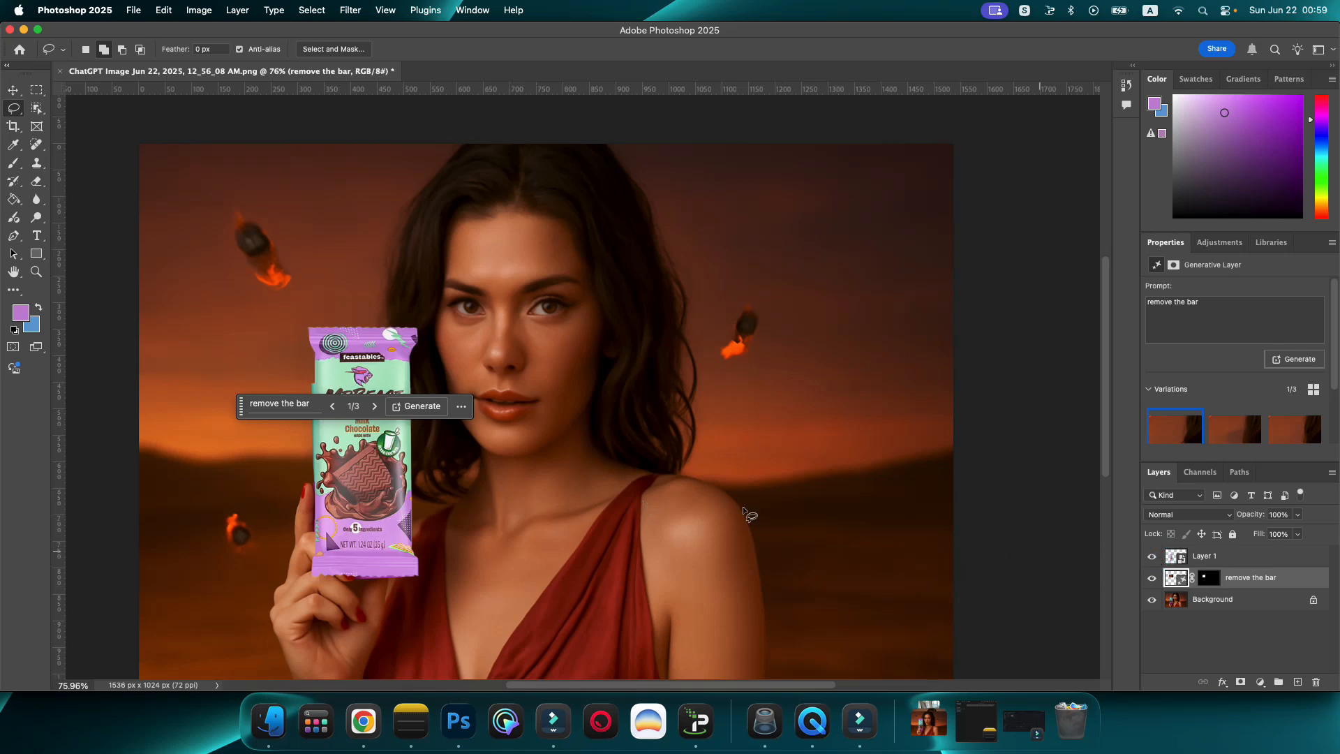
{"action": "left_click", "coordinate": [13, 90]}
{"action": "left_click", "coordinate": [378, 469]}
{"action": "left_click", "coordinate": [376, 469]}
{"action": "left_click_drag", "start_coordinate": [308, 326], "coordinate": [301, 322]}
{"action": "left_click_drag", "start_coordinate": [419, 326], "coordinate": [418, 323]}
{"action": "key", "text": "Return"}
{"action": "scroll", "coordinate": [377, 576], "scroll_direction": "up", "scroll_amount": 5}
{"action": "left_click_drag", "start_coordinate": [193, 583], "coordinate": [193, 588]}
{"action": "key", "text": "Return"}
Step: Hide Layer 1, outline the gripping fingers with the Pen tool and copy that selection from the Background to a new layer
{"action": "left_click", "coordinate": [1153, 557]}
{"action": "key", "text": "p"}
{"action": "mouse_move", "coordinate": [321, 577]}
{"action": "left_mouse_down"}
{"action": "mouse_move", "coordinate": [299, 525]}
{"action": "mouse_move", "coordinate": [210, 452]}
{"action": "mouse_move", "coordinate": [215, 369]}
{"action": "mouse_move", "coordinate": [200, 325]}
{"action": "mouse_move", "coordinate": [176, 523]}
{"action": "mouse_move", "coordinate": [263, 612]}
{"action": "mouse_move", "coordinate": [317, 590]}
{"action": "left_mouse_up"}
{"action": "key", "text": "super+Return"}
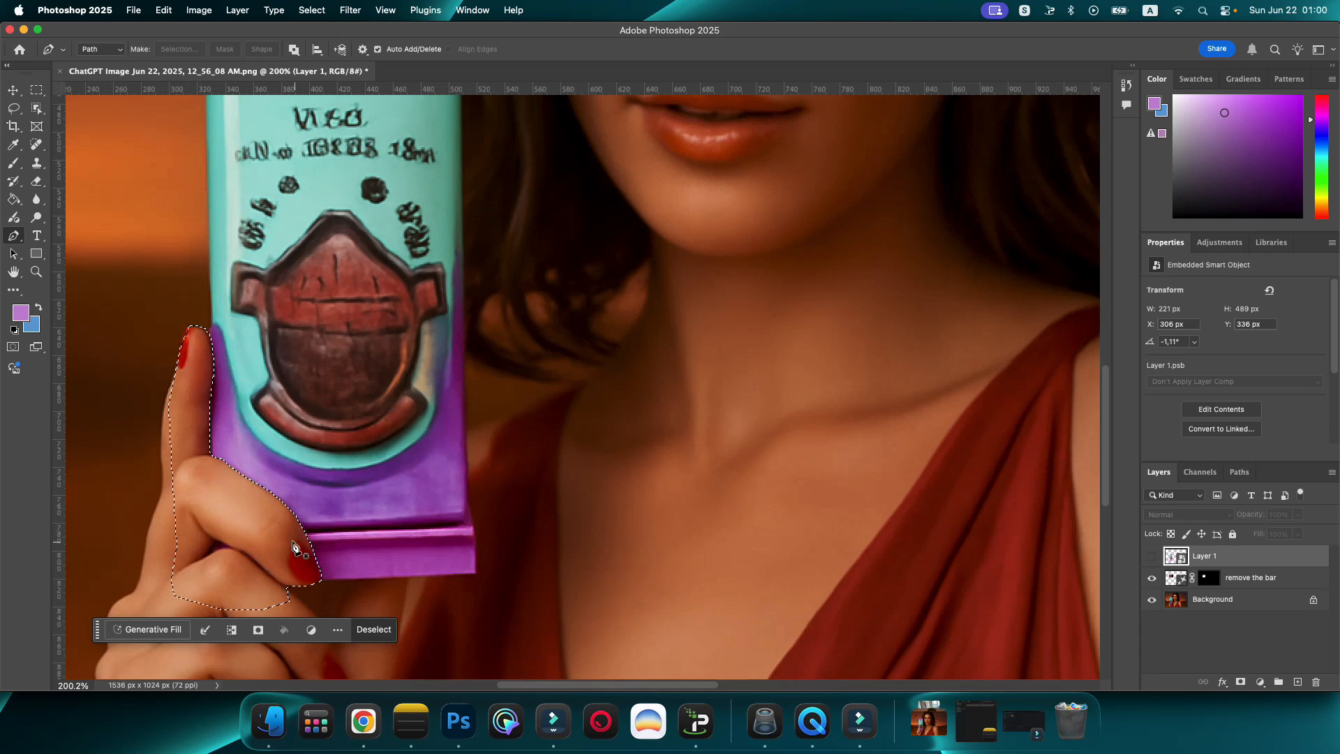
{"action": "left_click", "coordinate": [1182, 606]}
{"action": "key", "text": "super+j"}
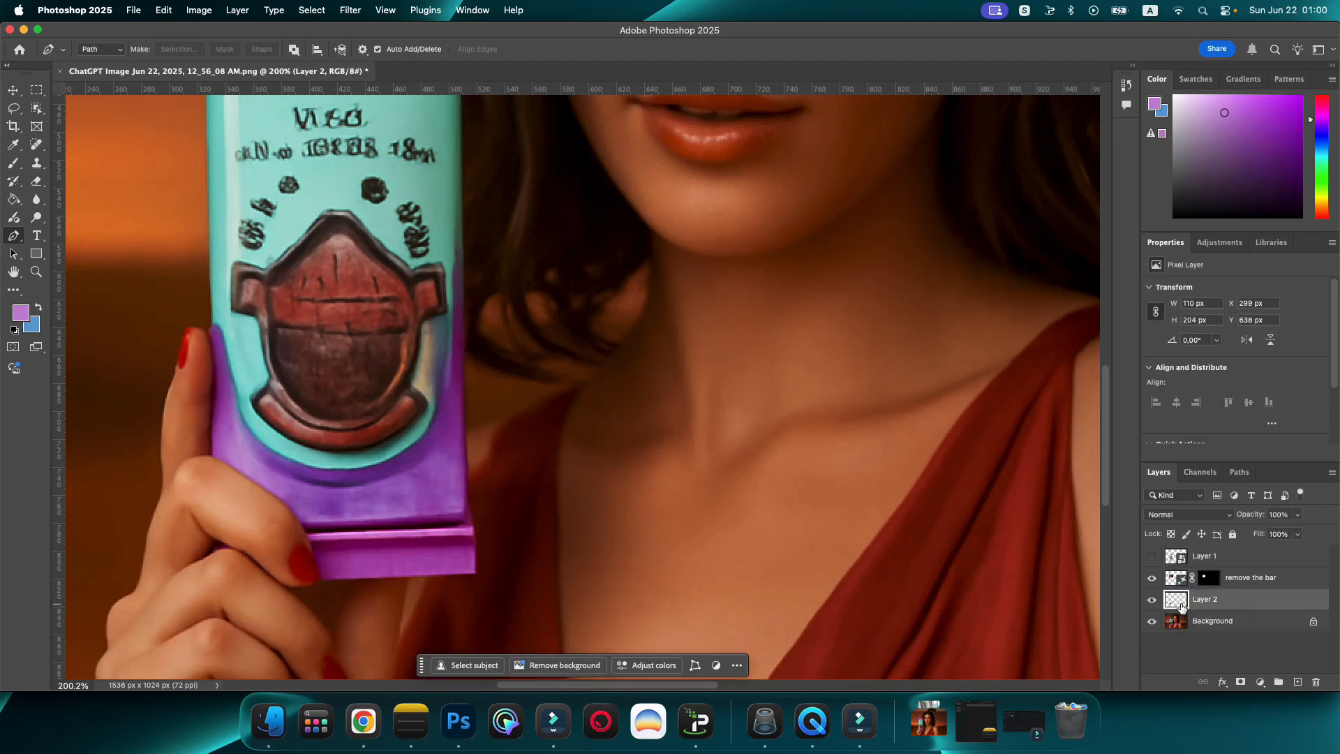
Step: Show Layer 1 and move the copied fingers layer above it so the fingers overlap the bar
{"action": "left_click", "coordinate": [1151, 556]}
{"action": "left_click_drag", "start_coordinate": [1206, 600], "coordinate": [1227, 550]}
{"action": "scroll", "coordinate": [334, 590], "scroll_direction": "up", "scroll_amount": 5}
{"action": "scroll", "coordinate": [335, 589], "scroll_direction": "down", "scroll_amount": 5}
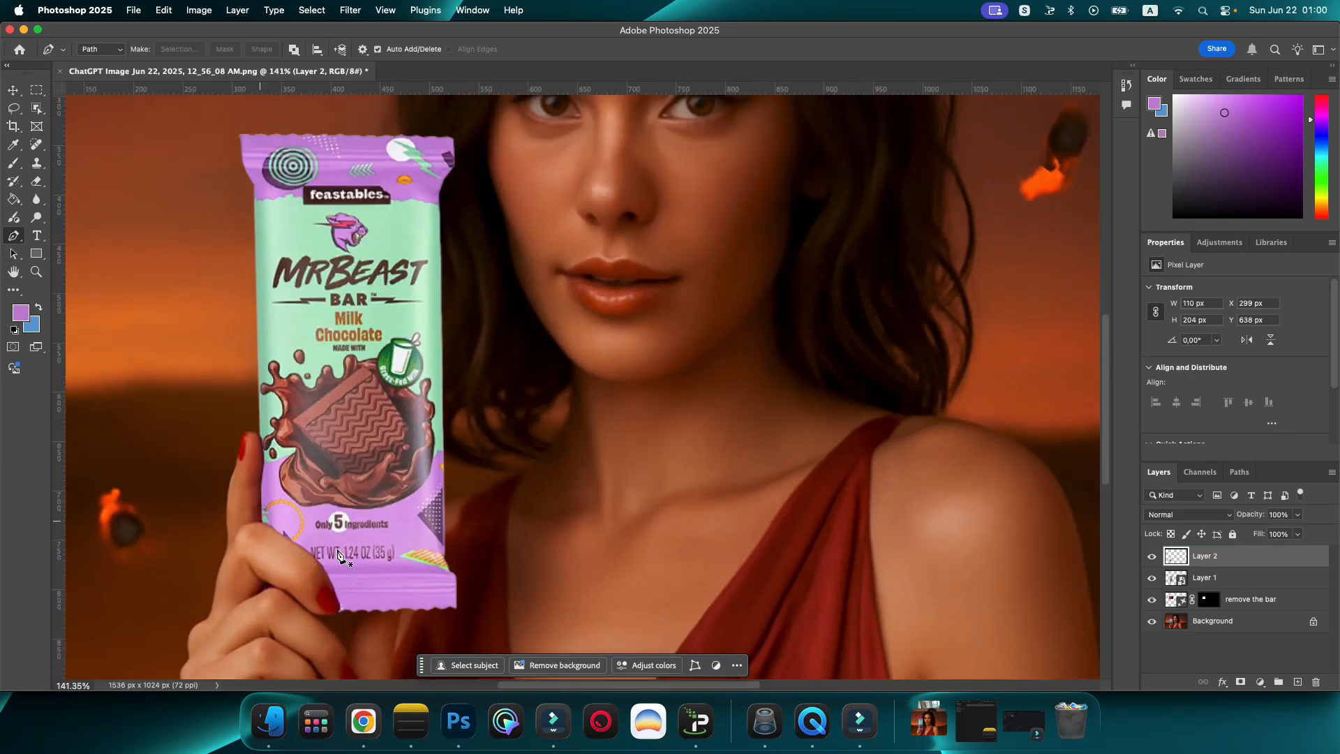
{"action": "scroll", "coordinate": [357, 486], "scroll_direction": "up", "scroll_amount": 2}
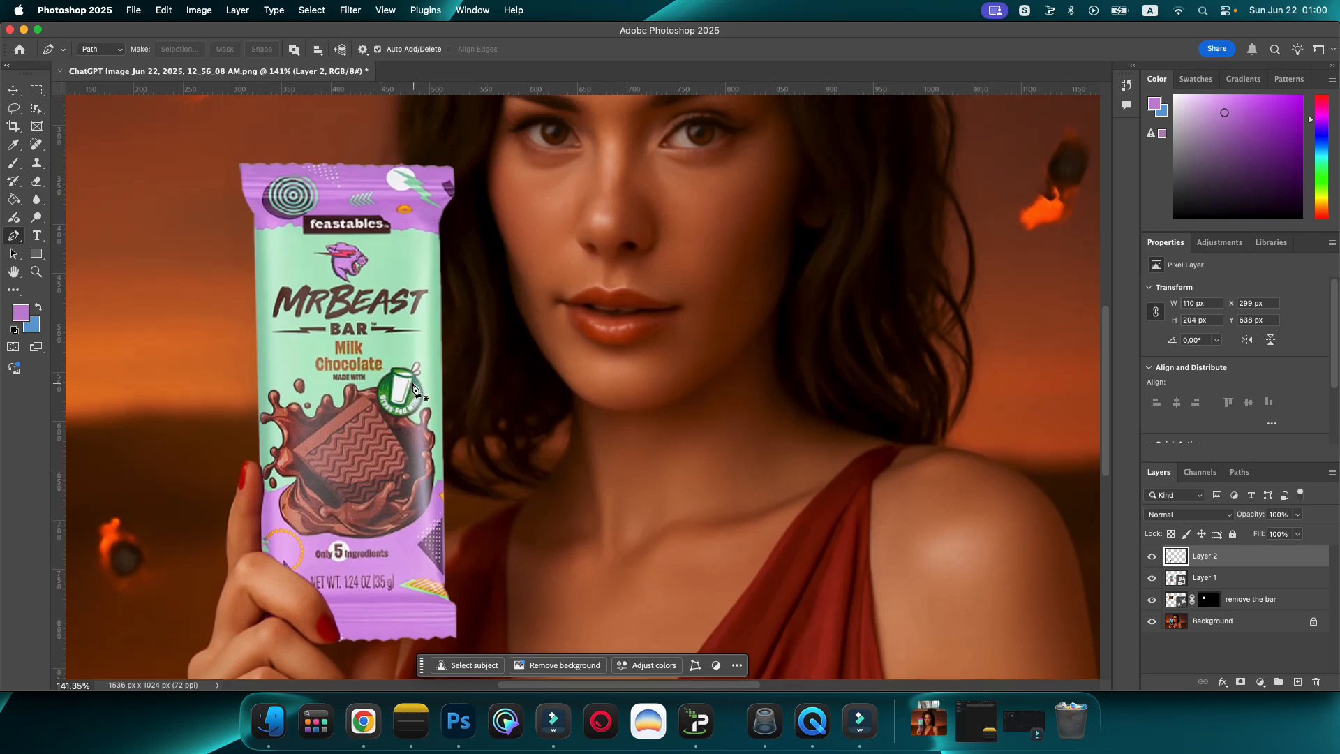
{"action": "scroll", "coordinate": [413, 389], "scroll_direction": "down", "scroll_amount": 5}
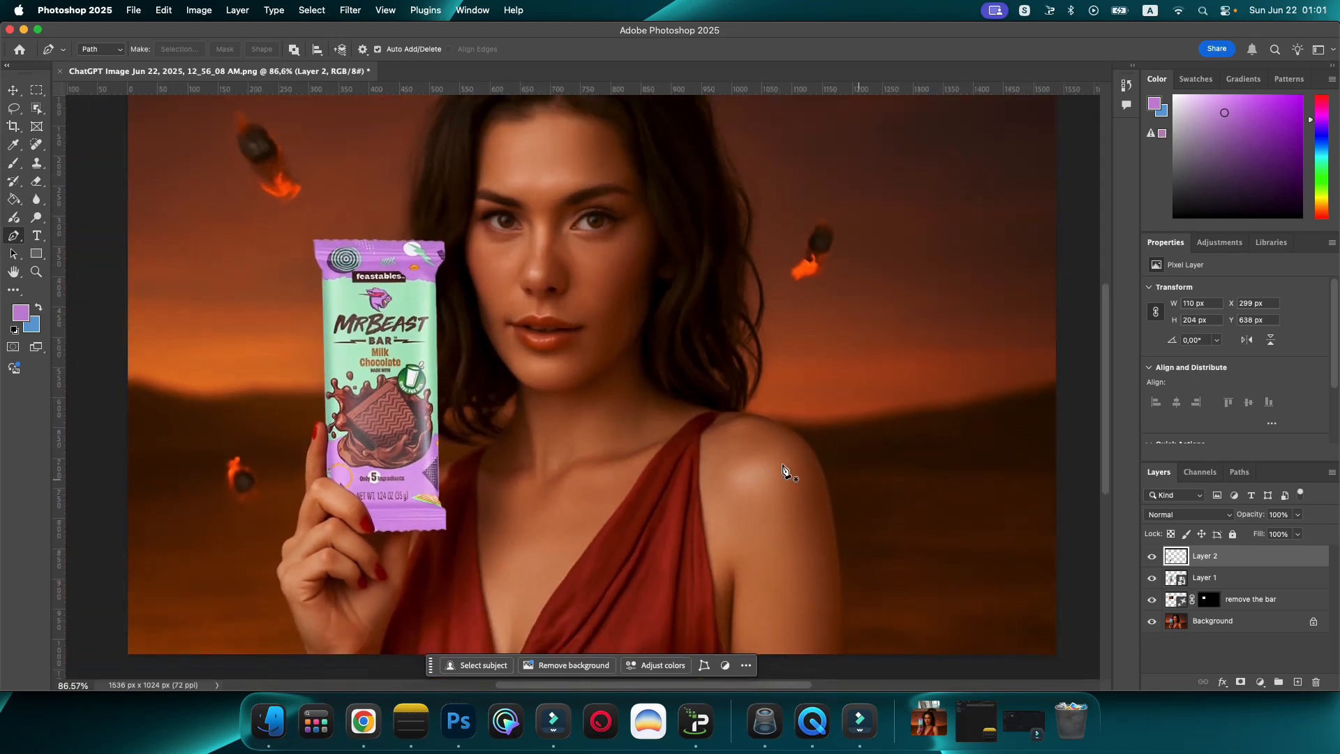
Step: Apply the Harmonization neural filter to the MrBeast bar layer, with Background as the reference and the strength slightly lowered
{"action": "left_click", "coordinate": [13, 90]}
{"action": "left_click", "coordinate": [370, 347]}
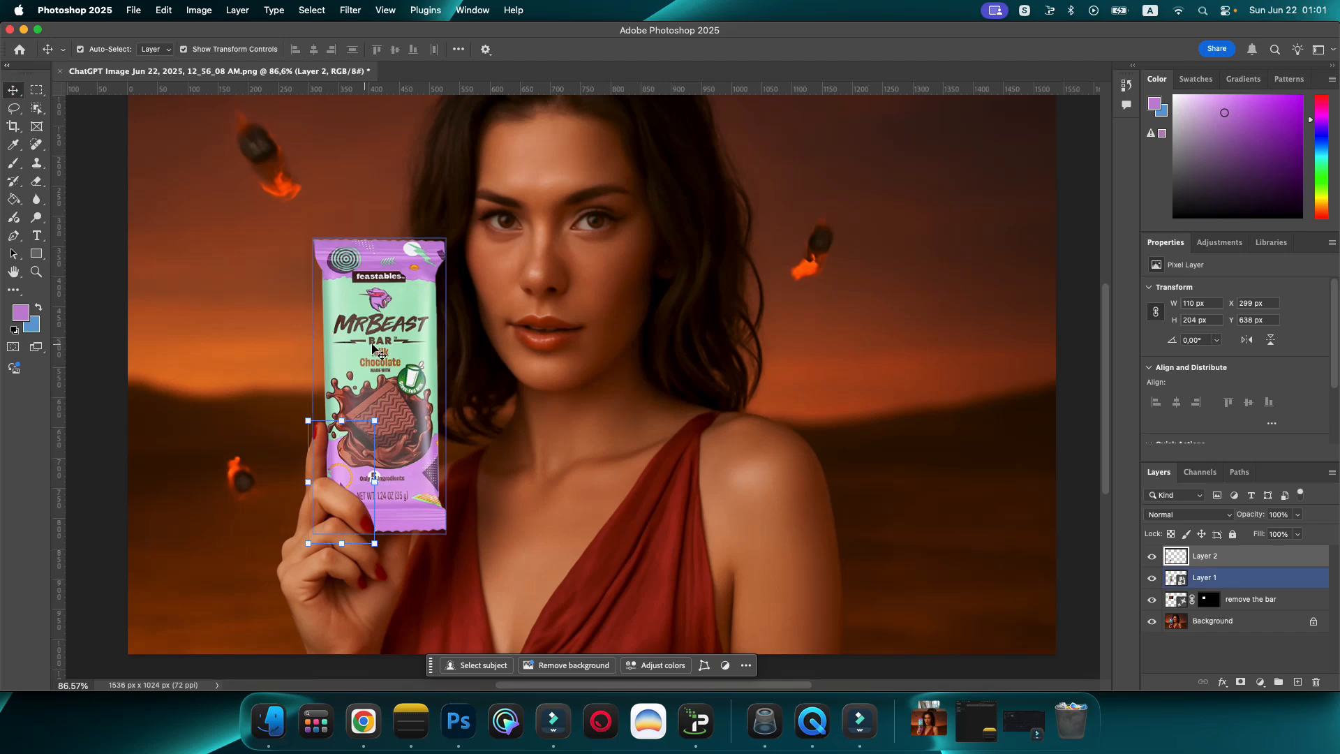
{"action": "left_click", "coordinate": [350, 10]}
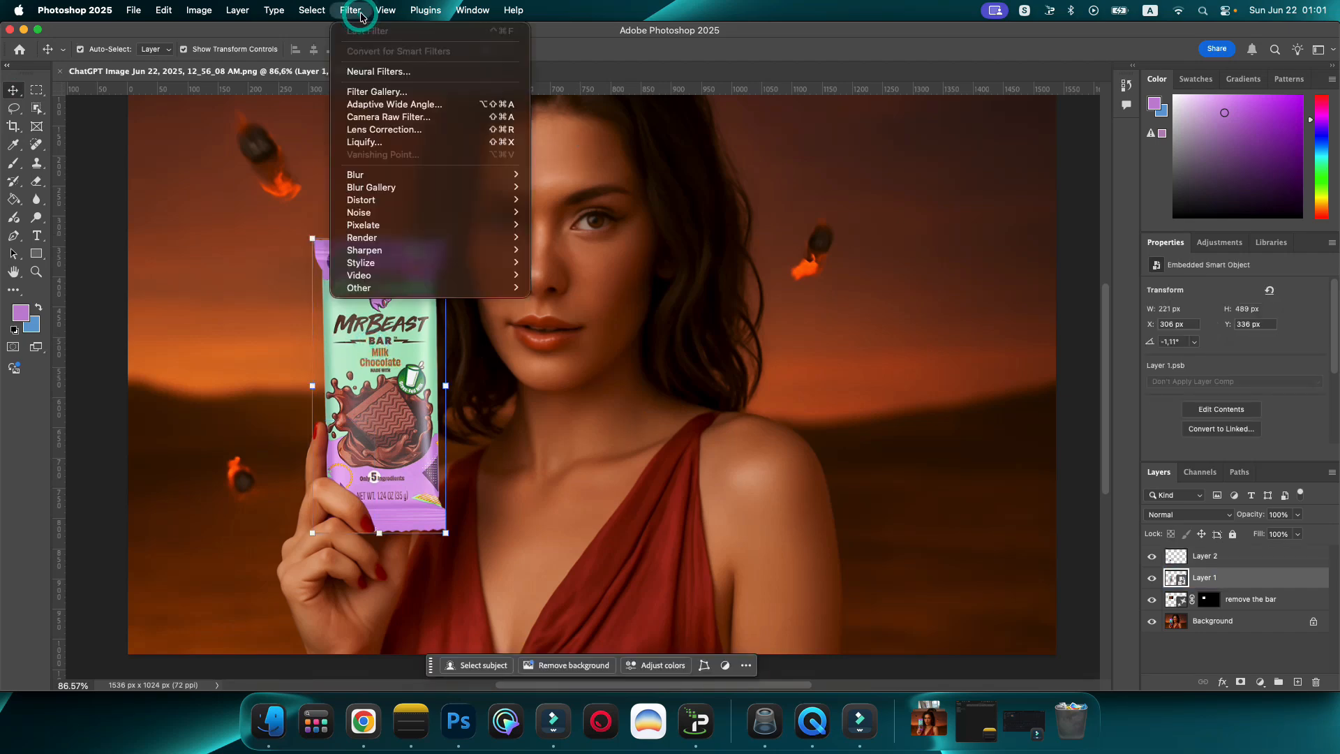
{"action": "left_click", "coordinate": [375, 71]}
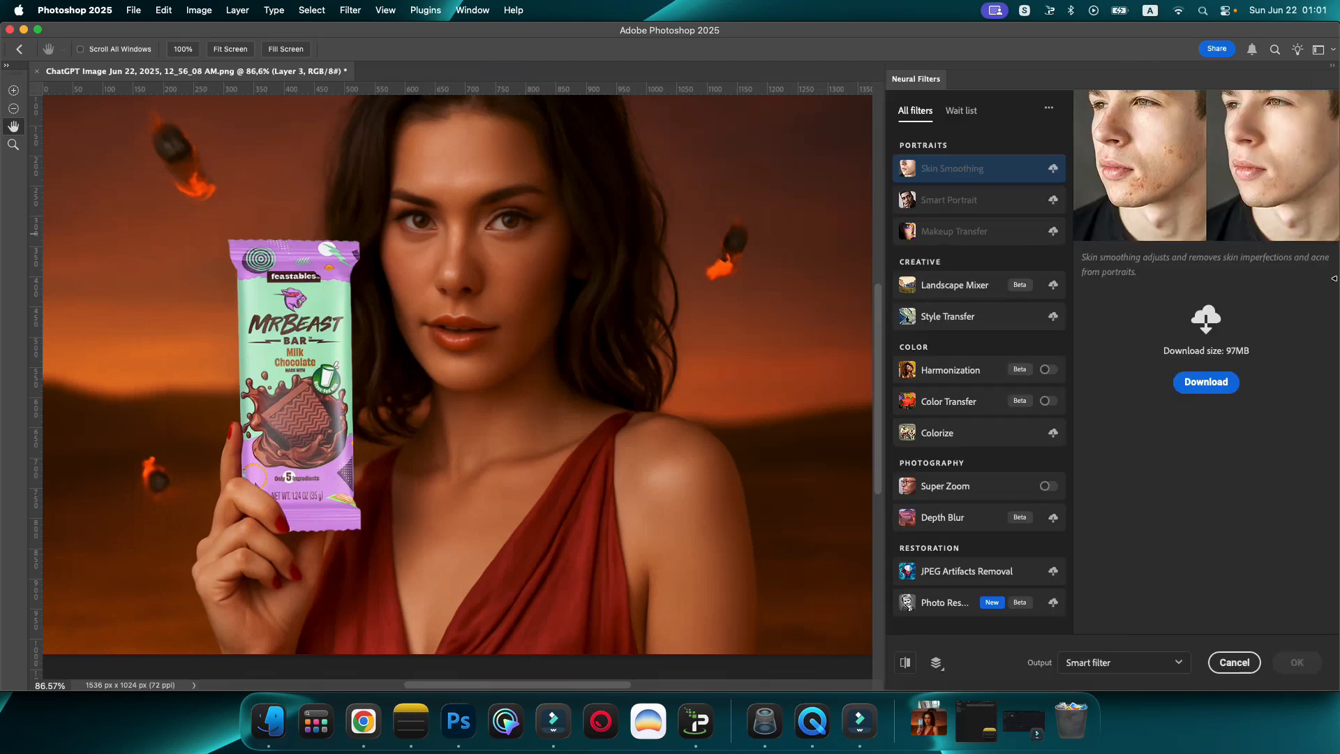
{"action": "left_click", "coordinate": [953, 378]}
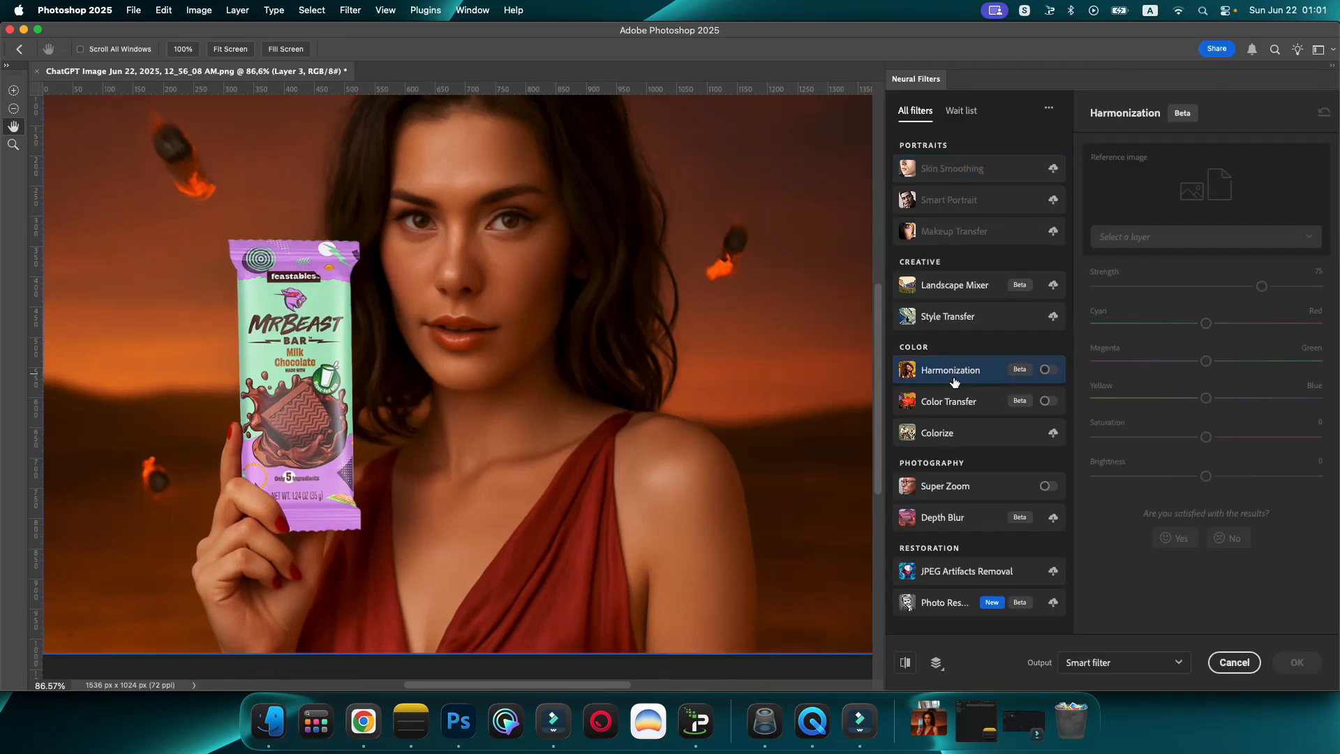
{"action": "left_click", "coordinate": [1040, 371]}
{"action": "left_click", "coordinate": [1202, 237]}
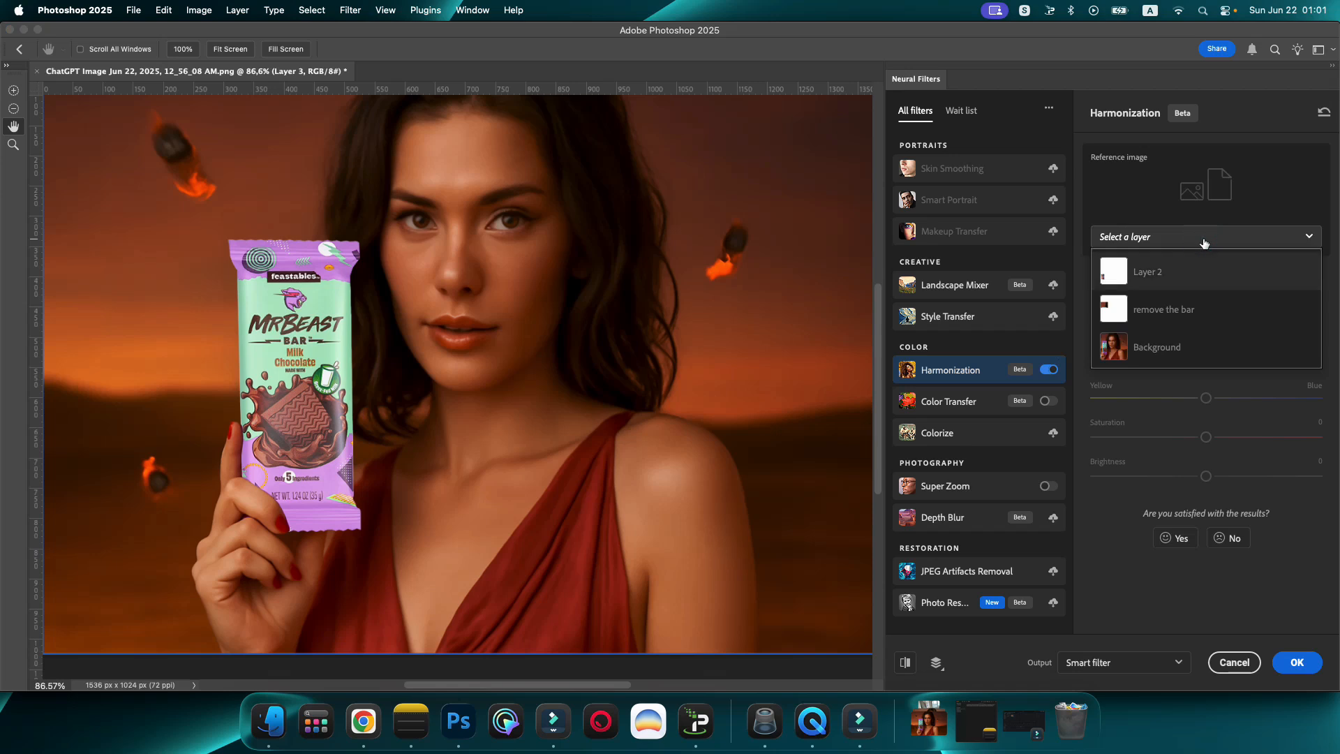
{"action": "left_click", "coordinate": [1183, 352]}
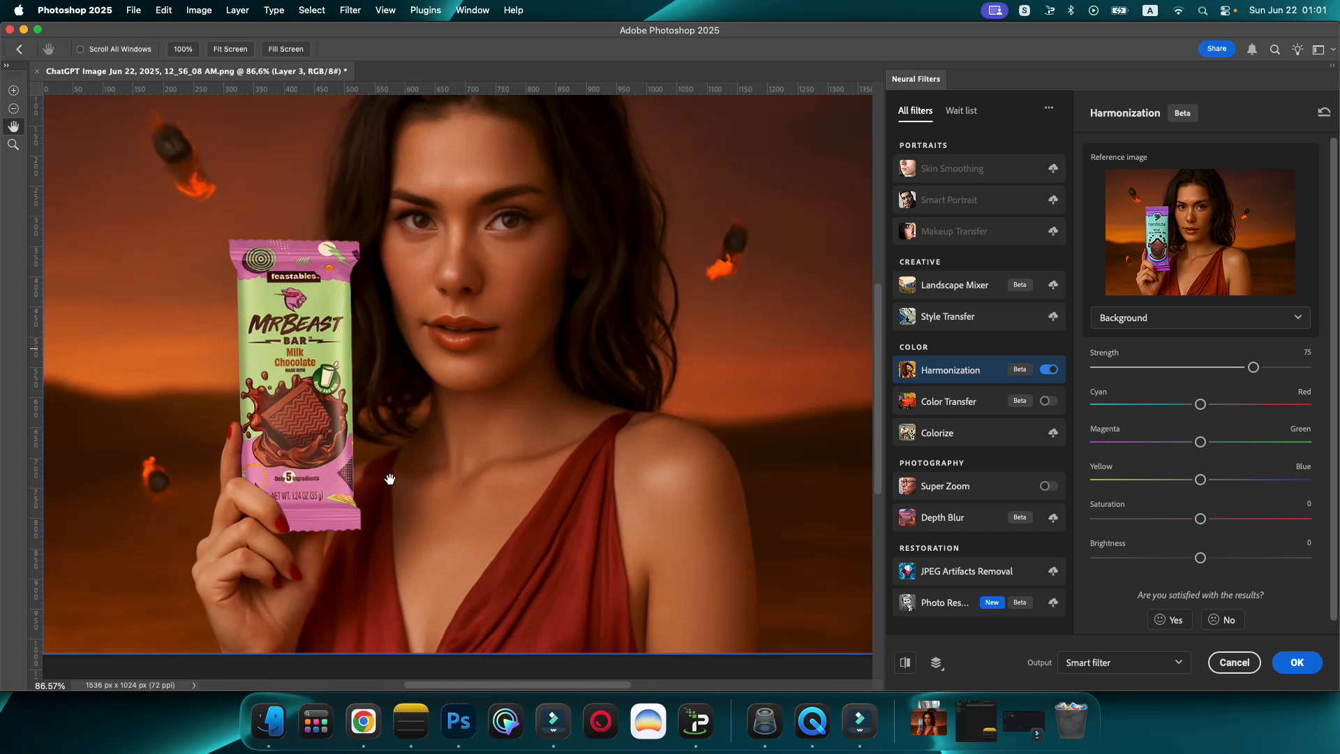
{"action": "mouse_move", "coordinate": [1256, 375]}
{"action": "left_mouse_down"}
{"action": "mouse_move", "coordinate": [1227, 375]}
{"action": "mouse_move", "coordinate": [1246, 372]}
{"action": "left_mouse_up"}
{"action": "left_click", "coordinate": [1297, 662]}
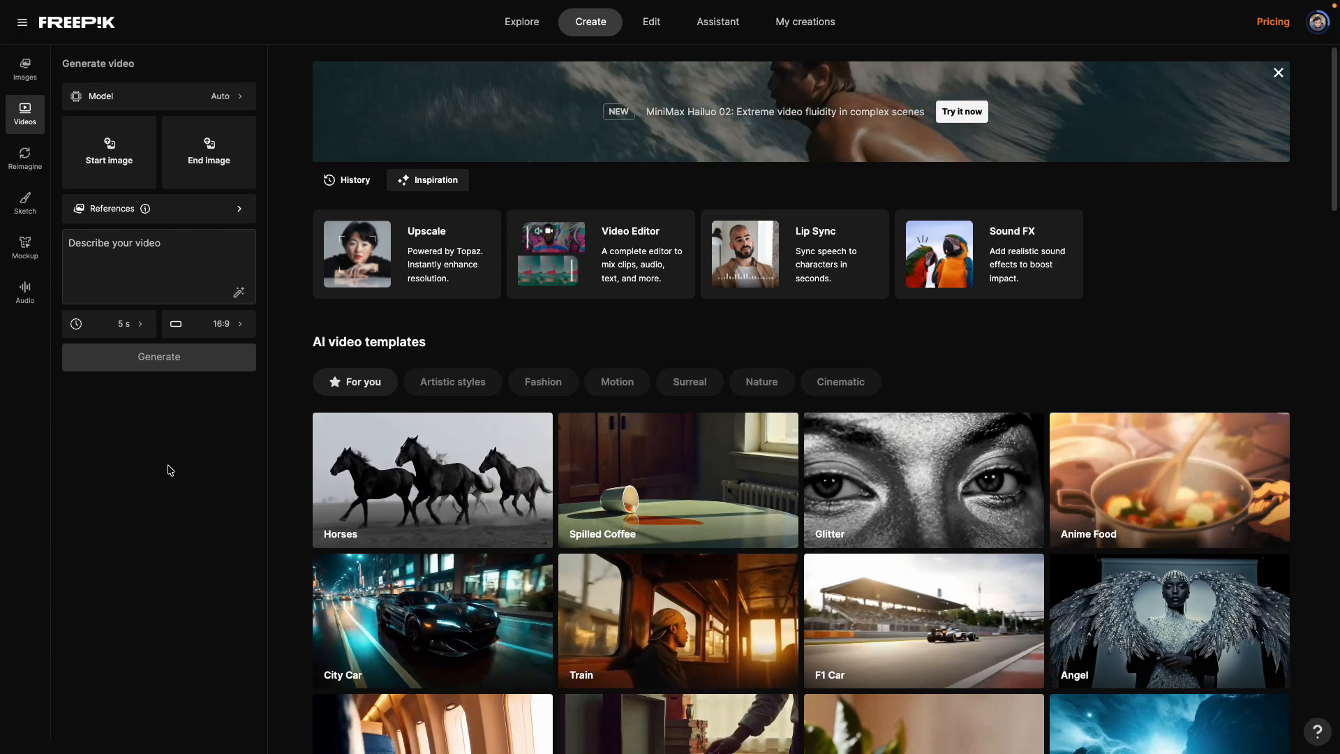
Step: Choose the Kling 2.1 video model and add the edited MrBeast bar composite as the start image
{"action": "left_click", "coordinate": [211, 99]}
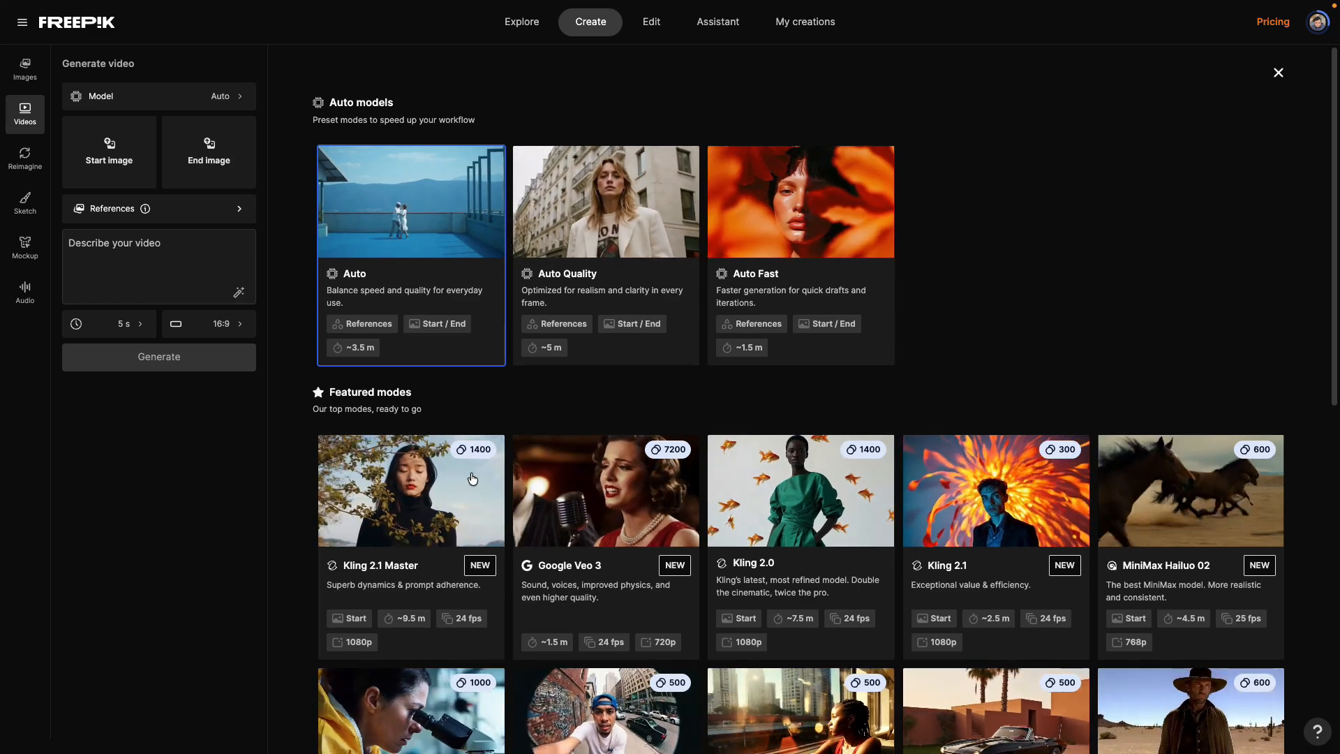
{"action": "left_click", "coordinate": [990, 526]}
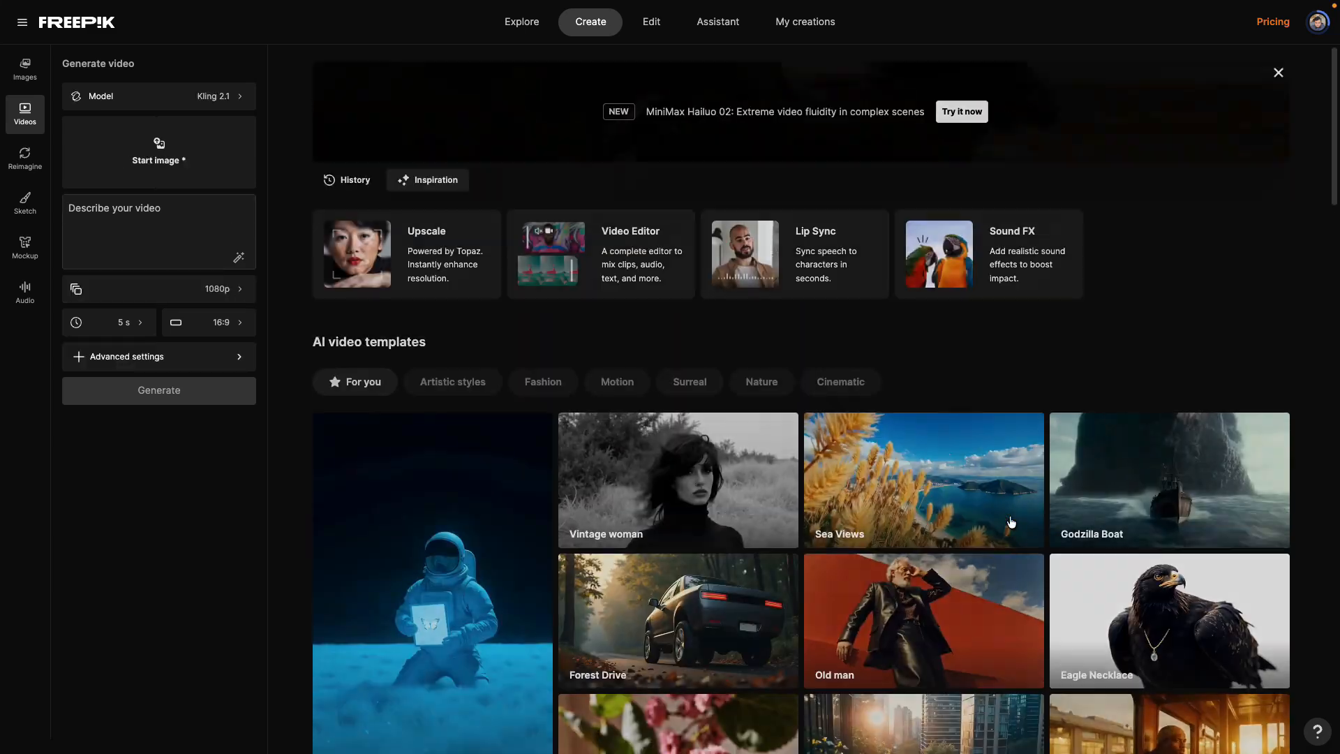
{"action": "left_click", "coordinate": [157, 155]}
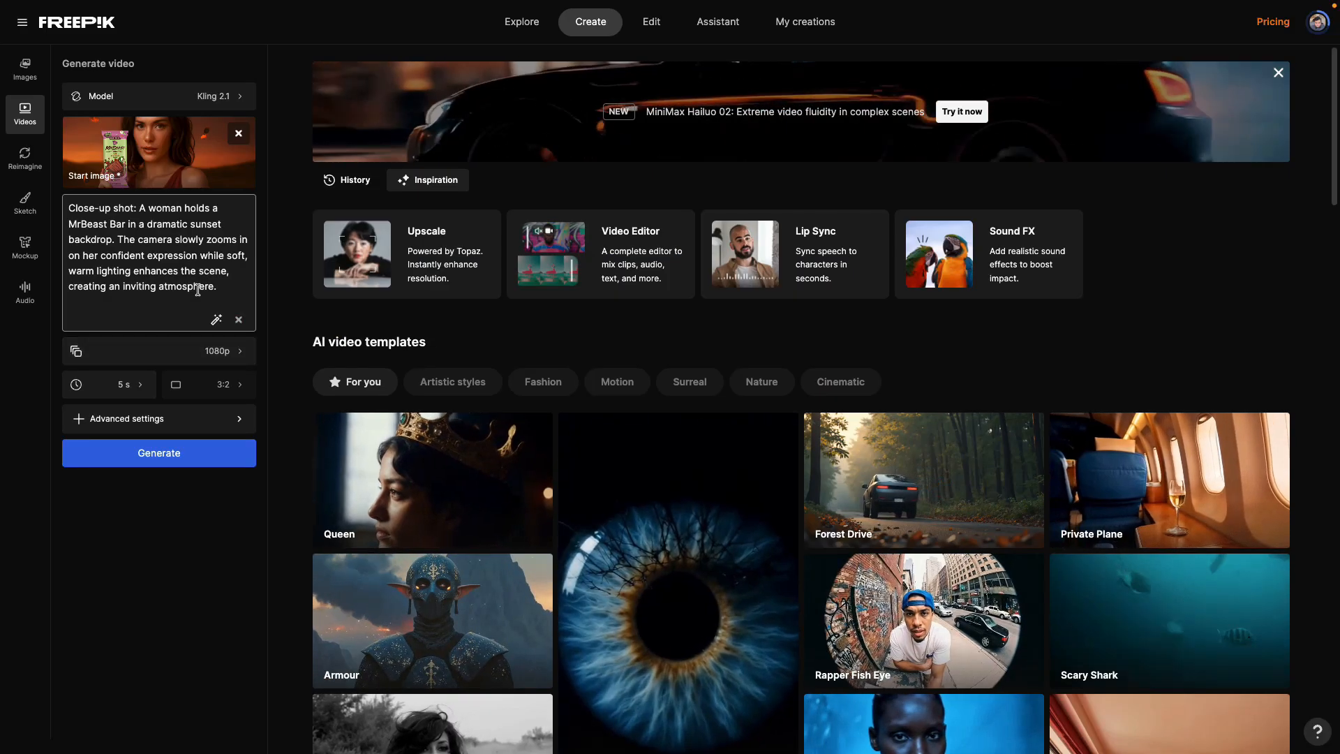
Step: Set the video duration to 10 seconds and replace the prompt with the copied one about a woman holding a vintage product package
{"action": "left_click", "coordinate": [124, 385]}
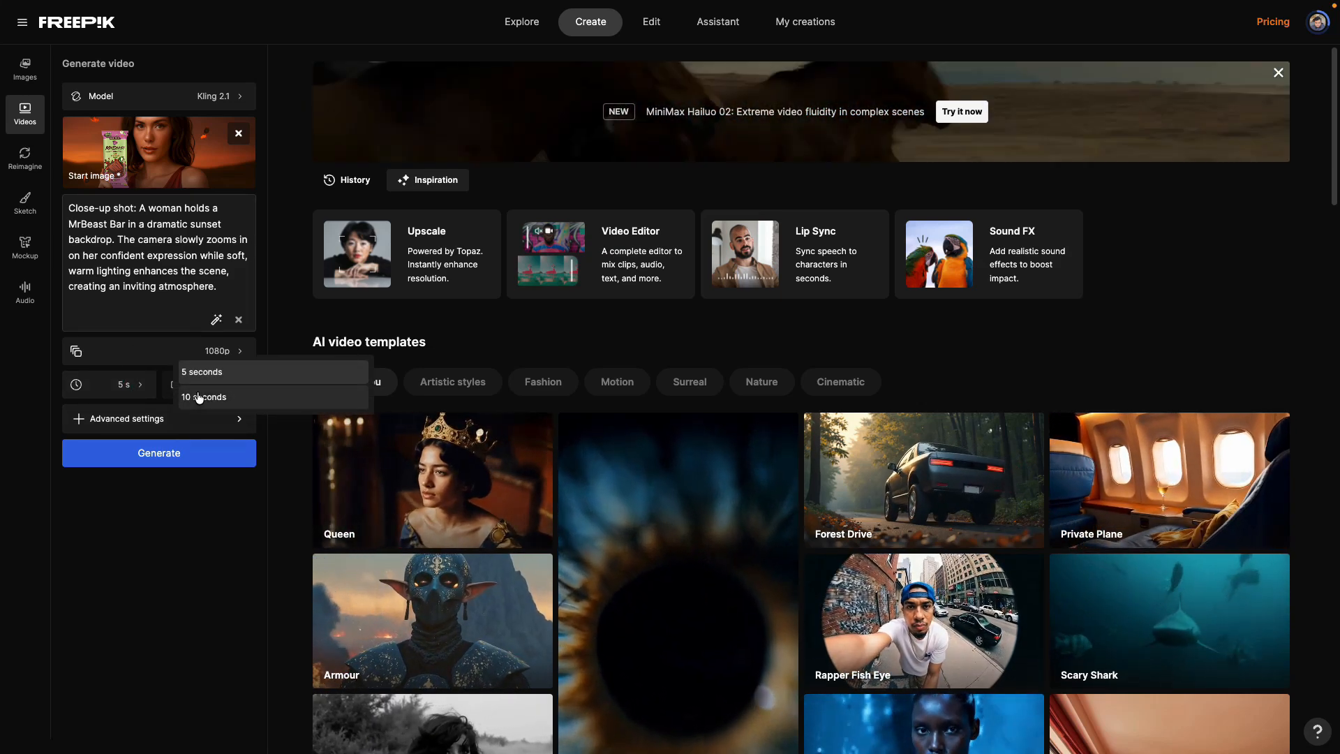
{"action": "left_click", "coordinate": [199, 397]}
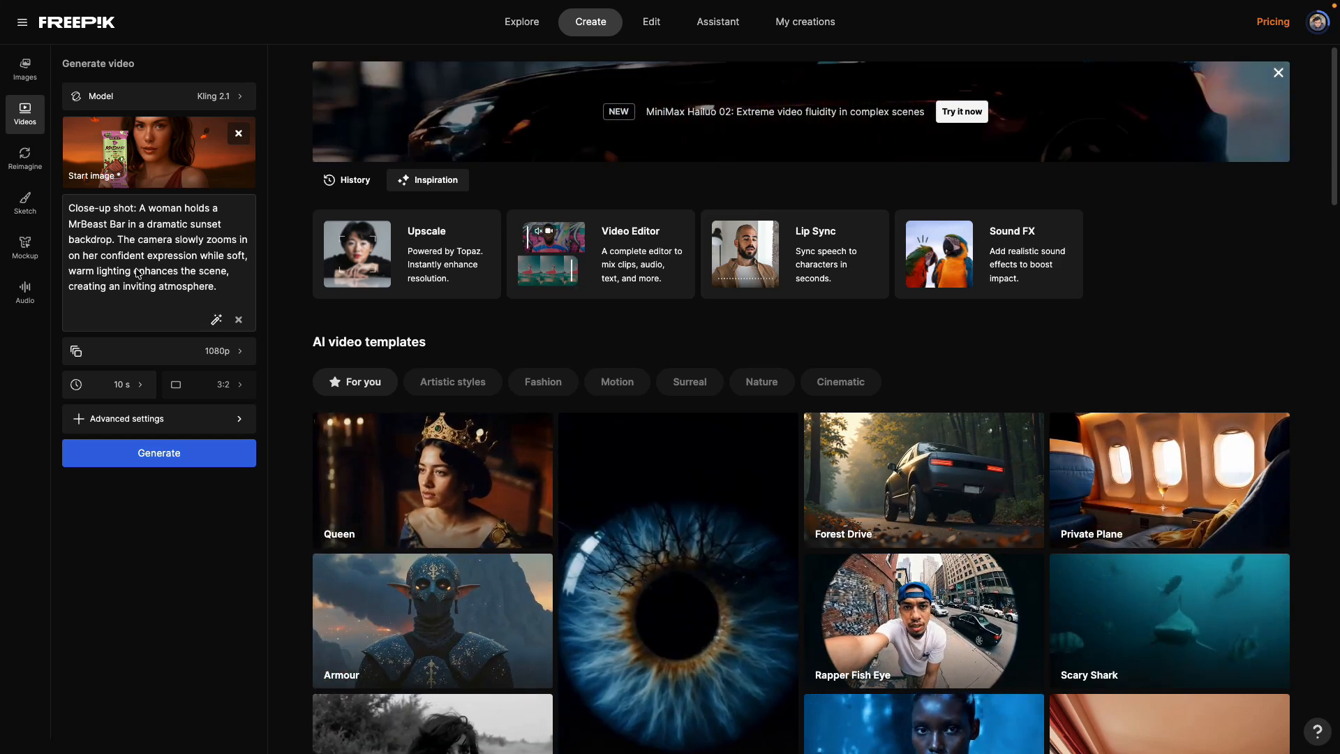
{"action": "left_click", "coordinate": [220, 282]}
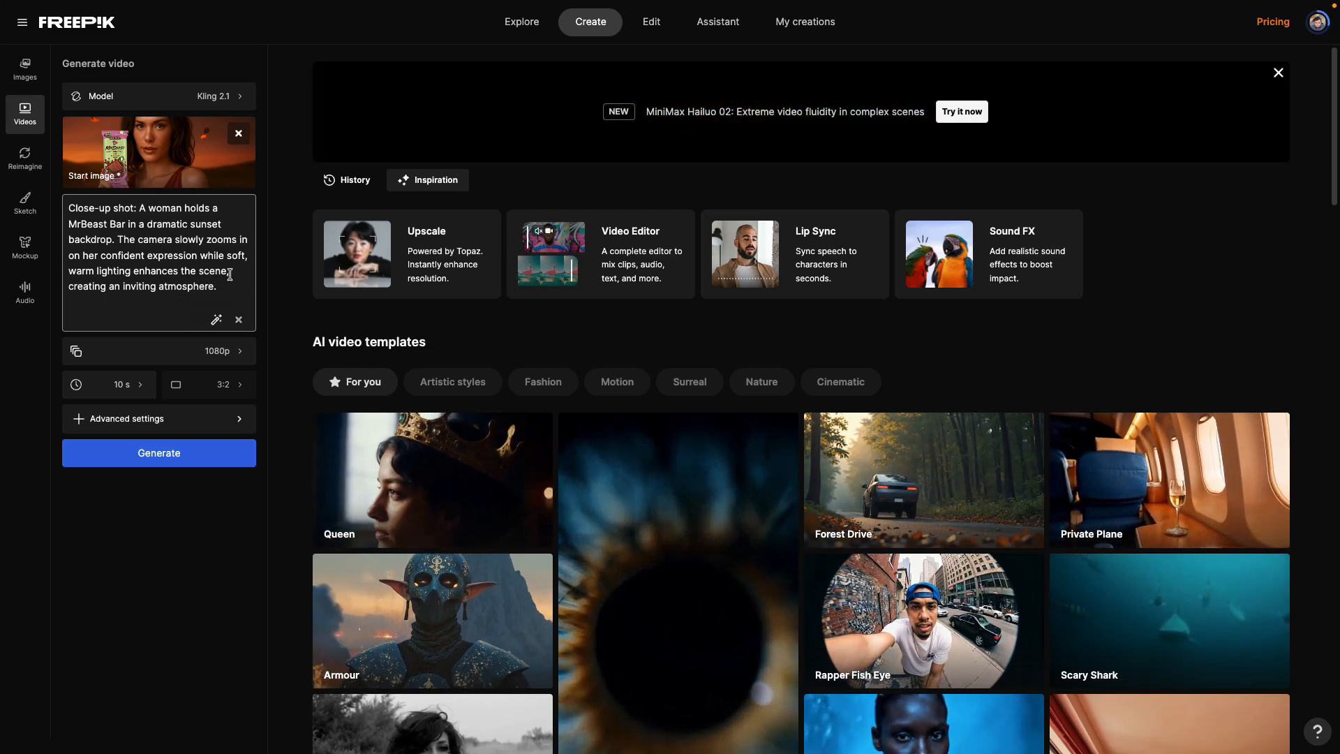
{"action": "left_click", "coordinate": [230, 287]}
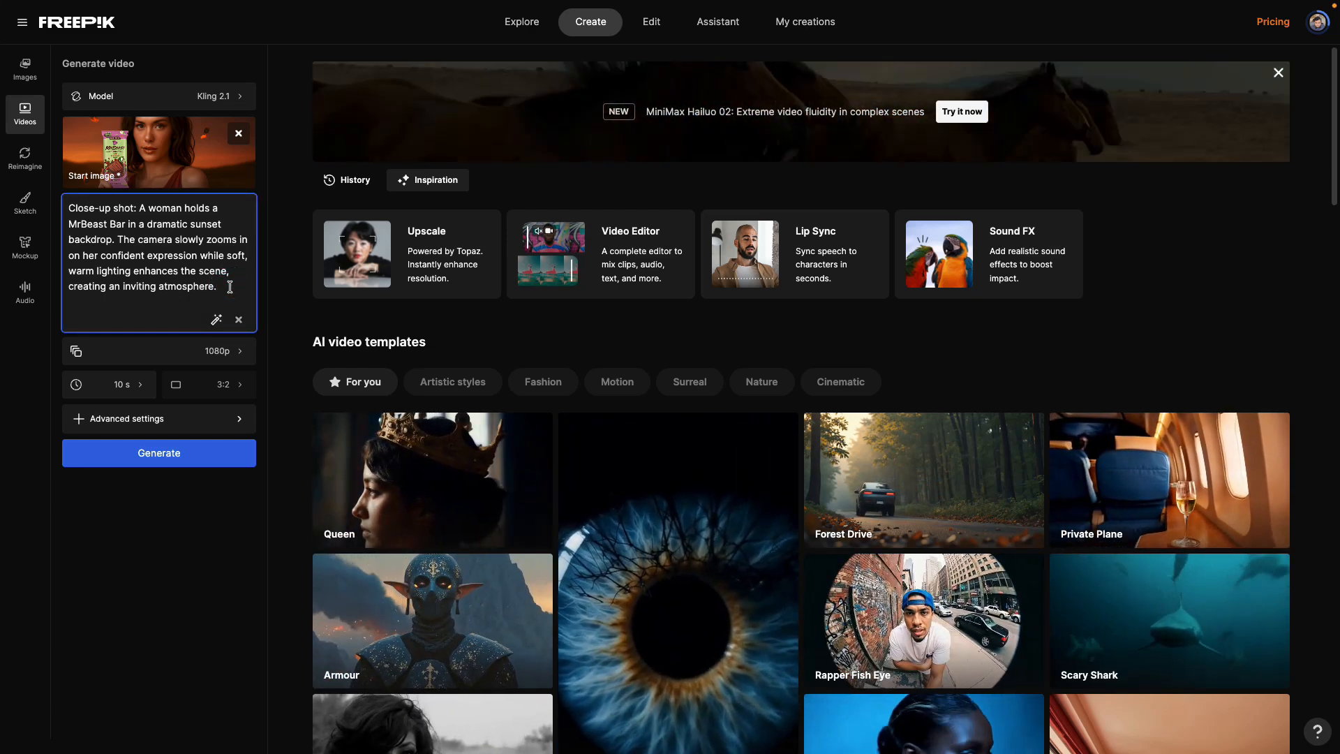
{"action": "key", "text": "ctrl+a"}
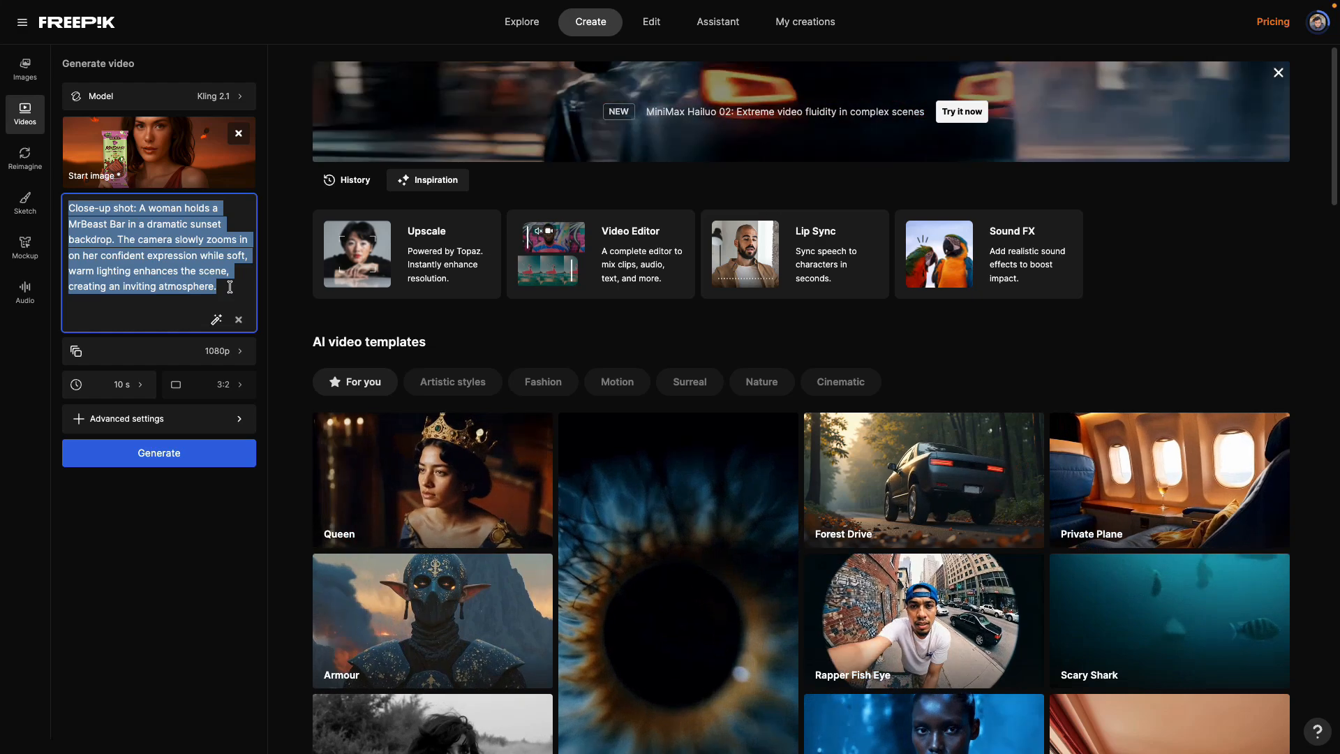
{"action": "key", "text": "BackSpace"}
{"action": "type", "text": "A woman holds a vintage product package with a soft, natural expression. The camera gently zooms out to highlight her features and the intricate details of the packaging, set against a softly lit background. She showing of the product and doing expression. moving the product left to right and some other pose"}
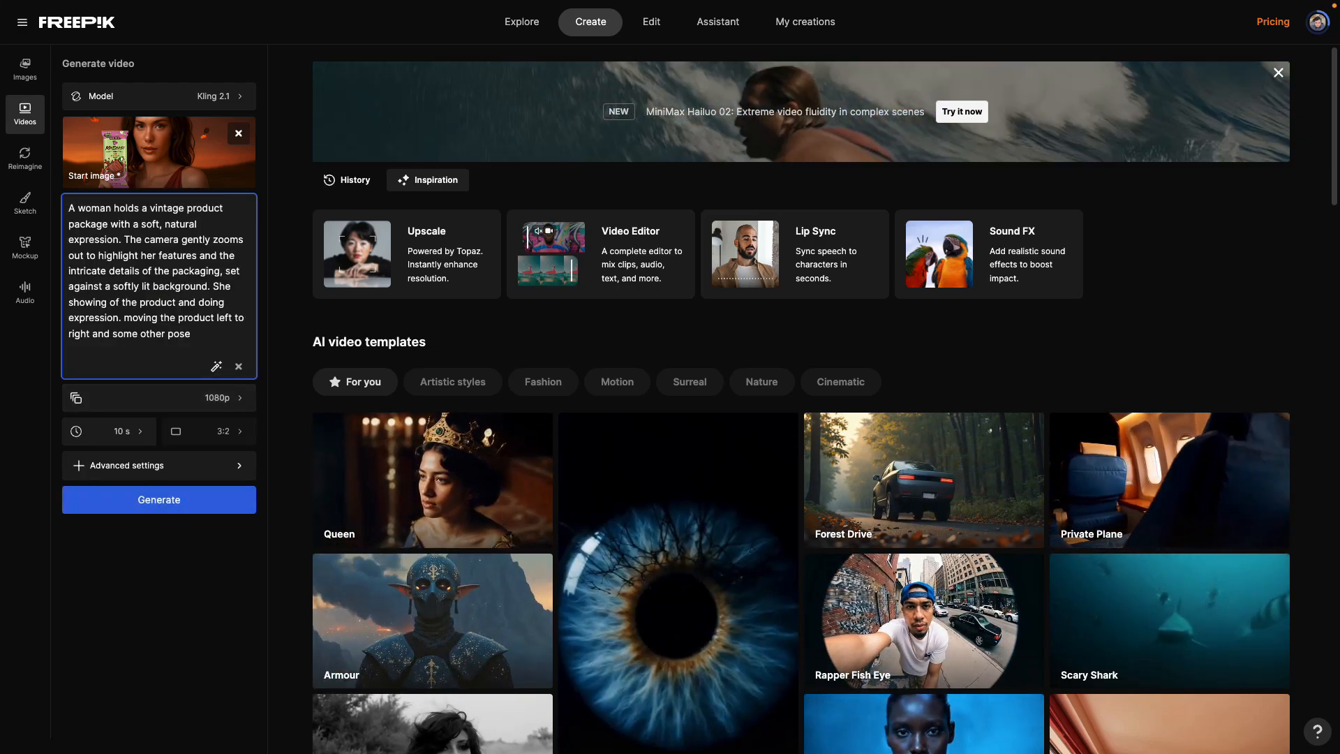
Step: Generate the video with Kling 2.1, watch the finished MrBeast bar clip and close its preview
{"action": "left_click", "coordinate": [177, 500]}
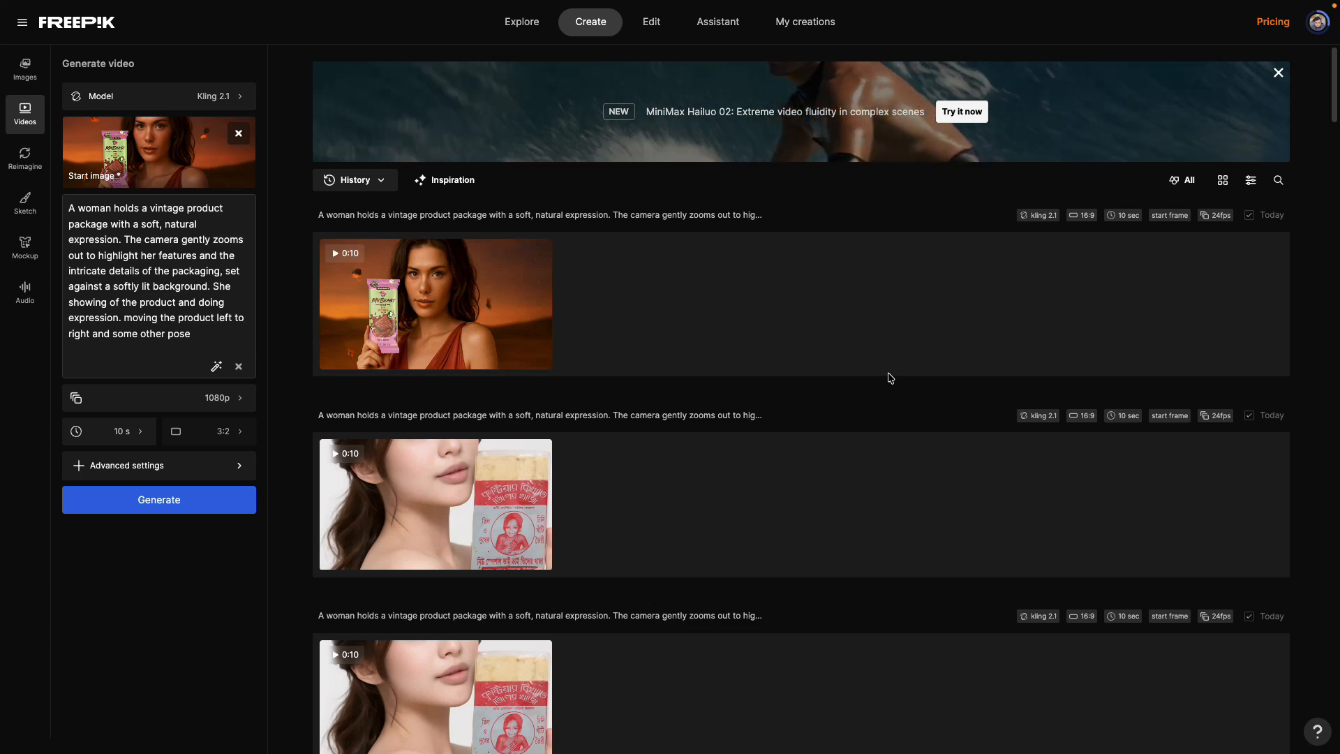
{"action": "left_click", "coordinate": [480, 303]}
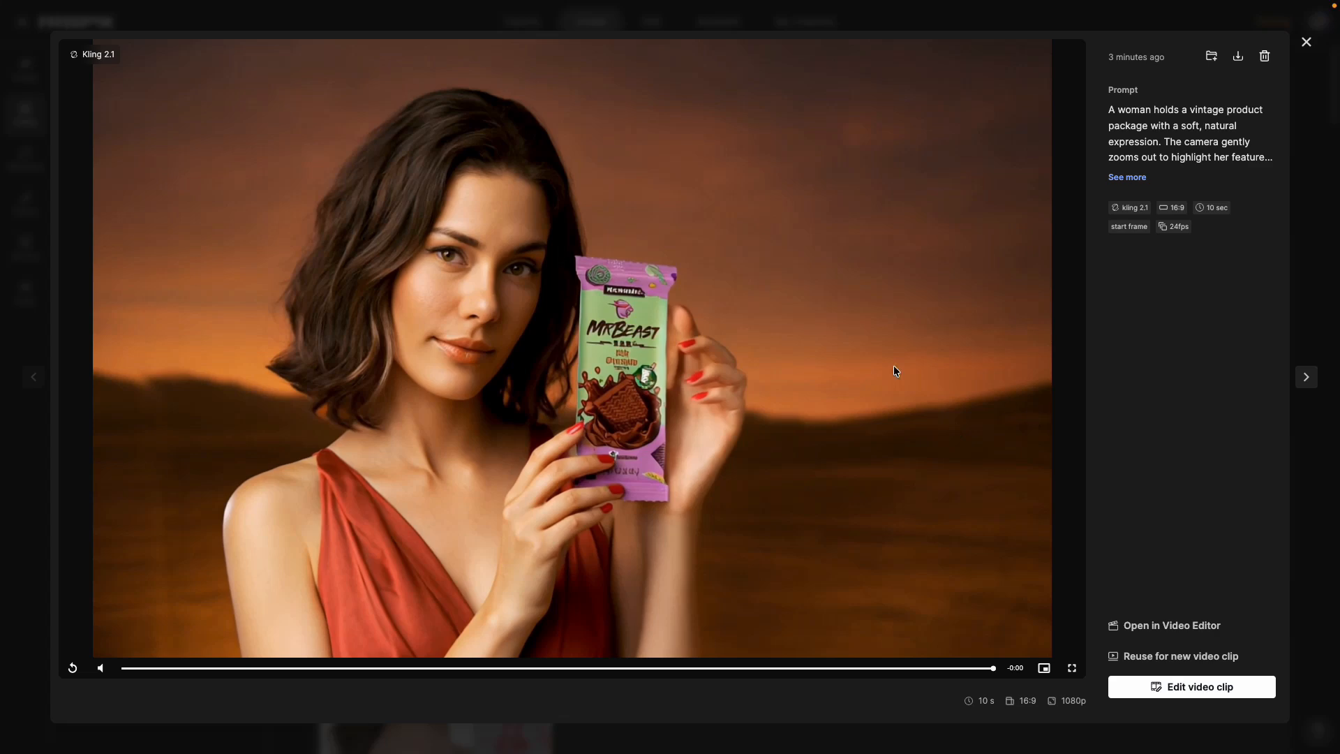
{"action": "left_click", "coordinate": [1304, 43]}
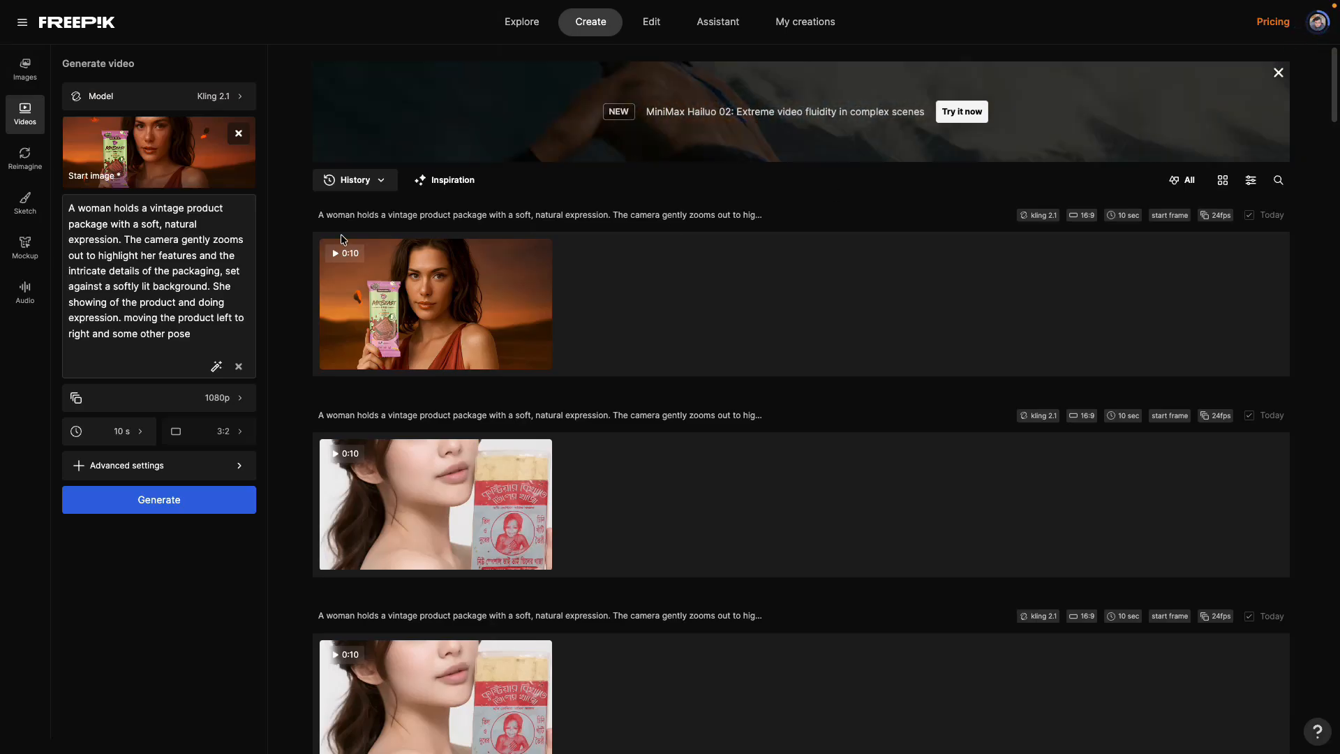
Step: Generate the clip again with the Kling 2.1 Master model and open the finished video for playback
{"action": "left_click", "coordinate": [227, 101]}
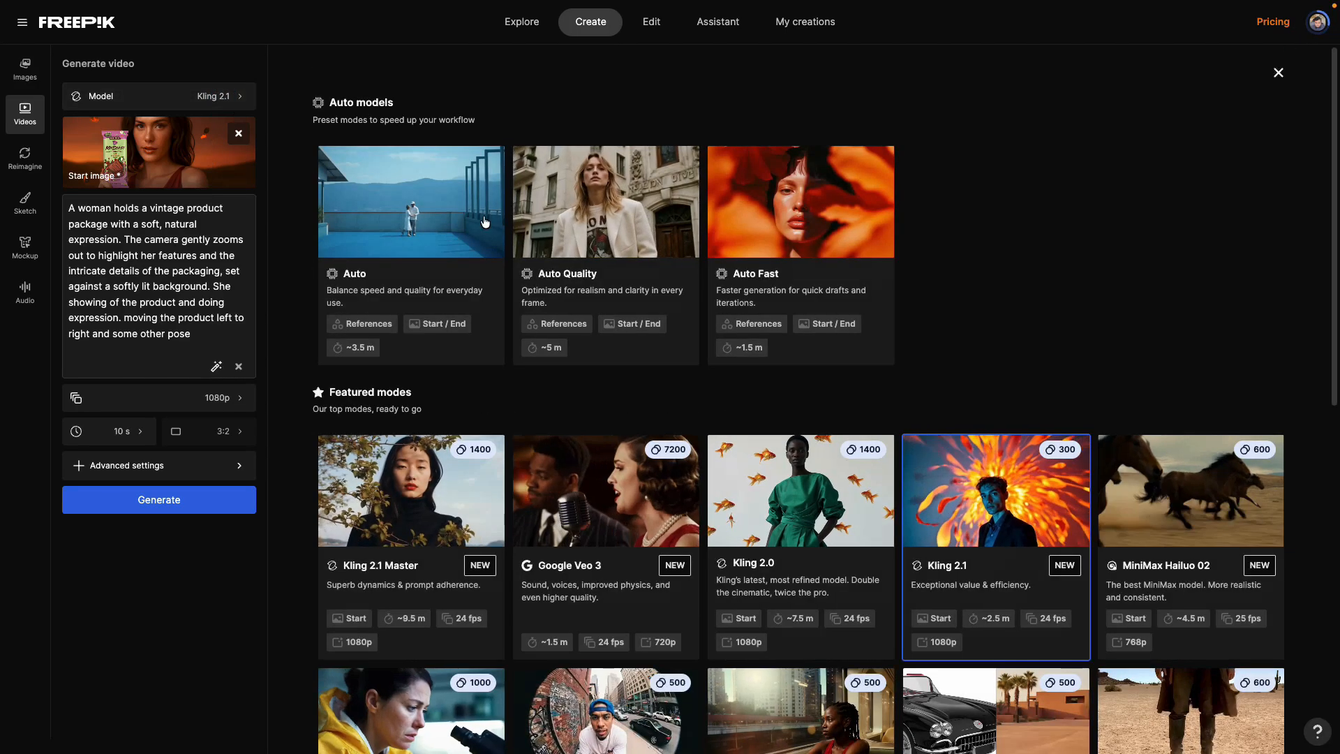
{"action": "left_click", "coordinate": [389, 503]}
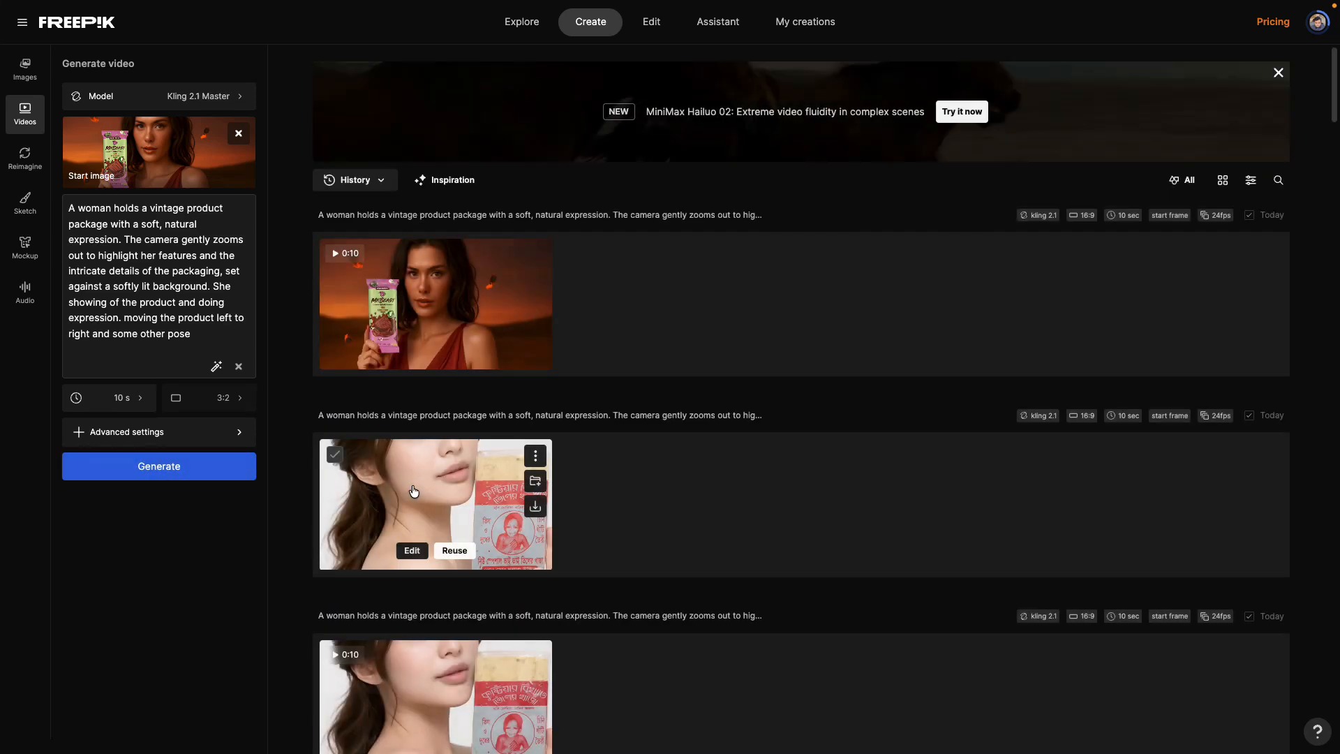
{"action": "left_click", "coordinate": [176, 468]}
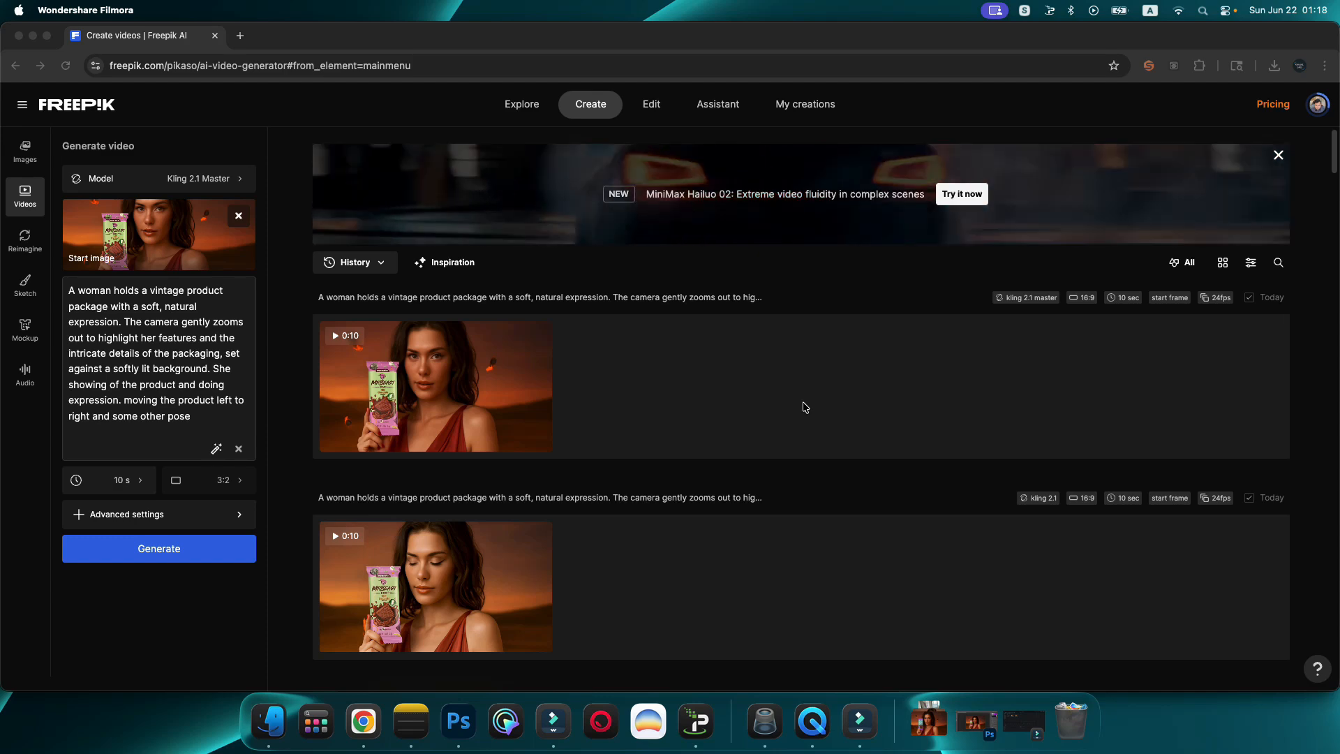
{"action": "left_click", "coordinate": [524, 386]}
{"action": "left_click", "coordinate": [502, 394]}
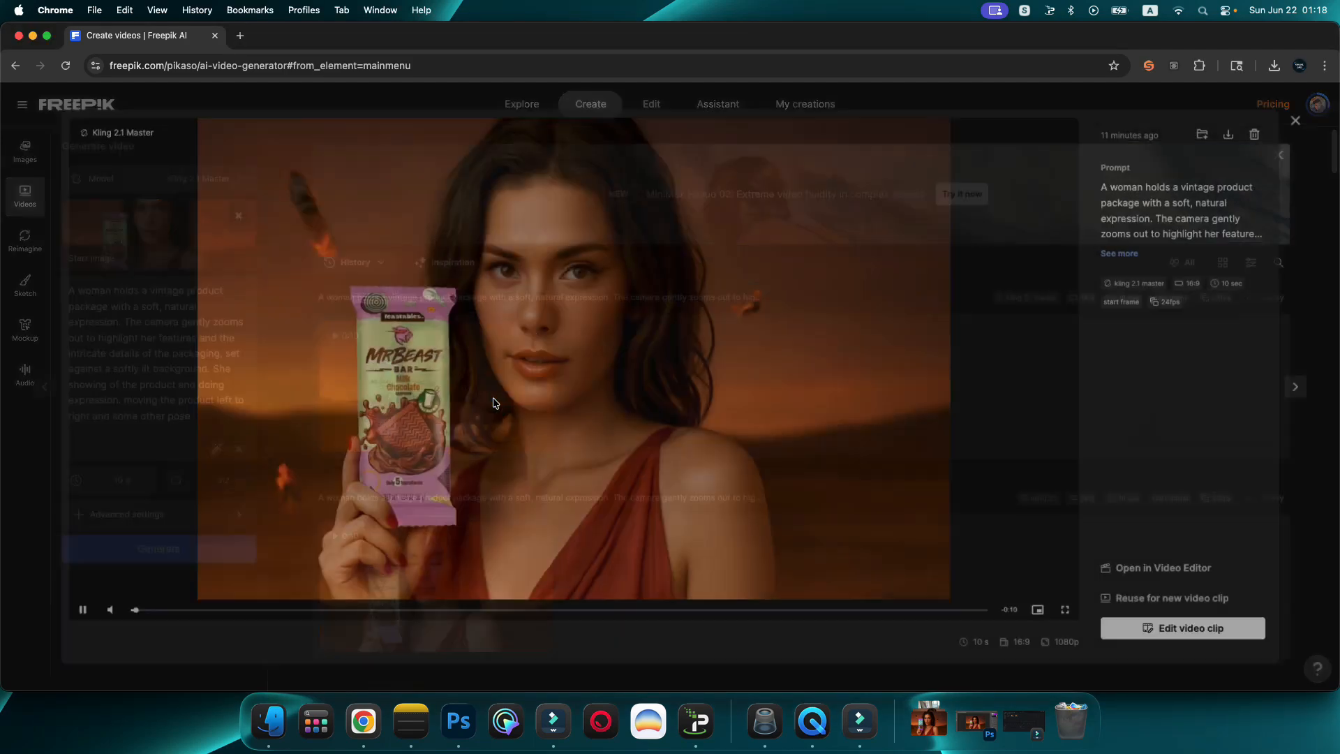